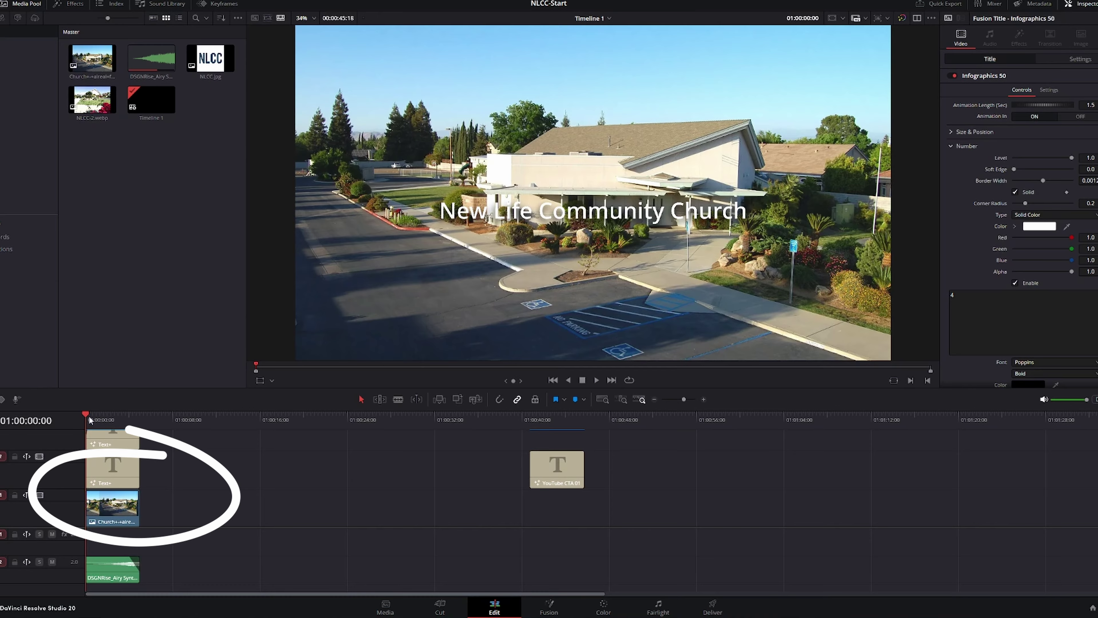
Scrub through the template timeline to preview the intro titles and the YouTube CTA title, and return to the start
drag(86, 414, 97, 414)
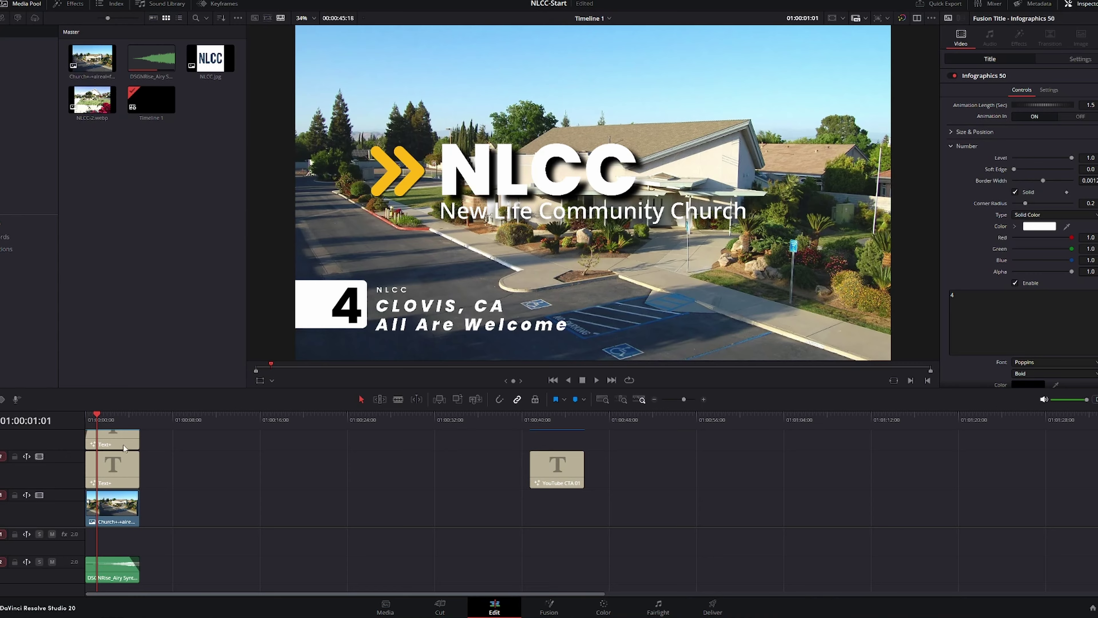
mouse_move(97, 412)
mouse_down()
mouse_move(134, 416)
mouse_move(82, 421)
mouse_up()
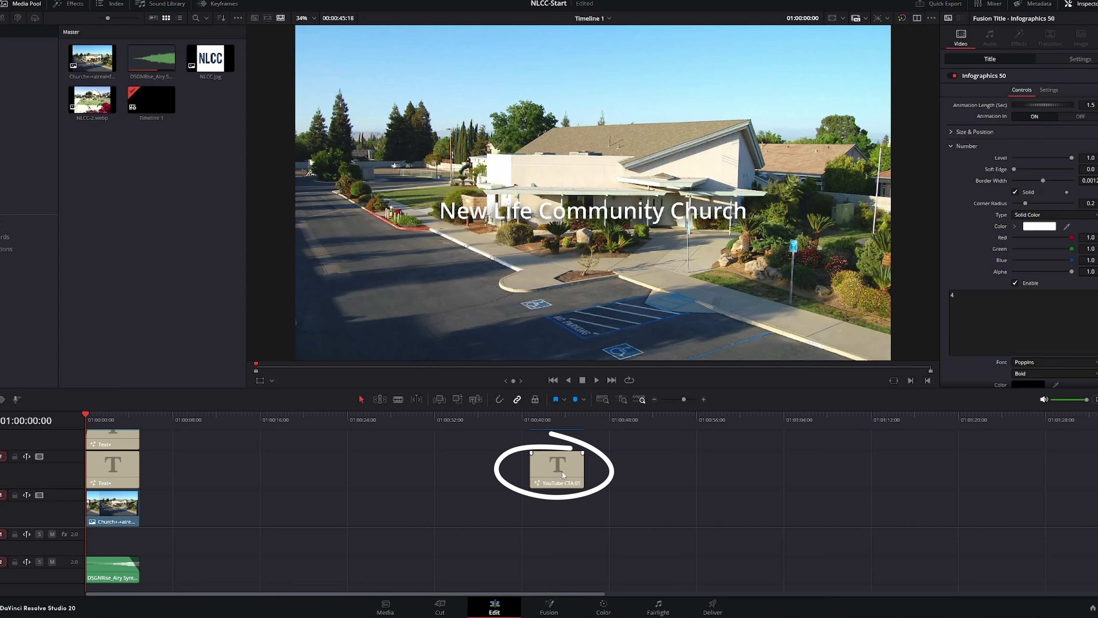
drag(527, 414, 554, 418)
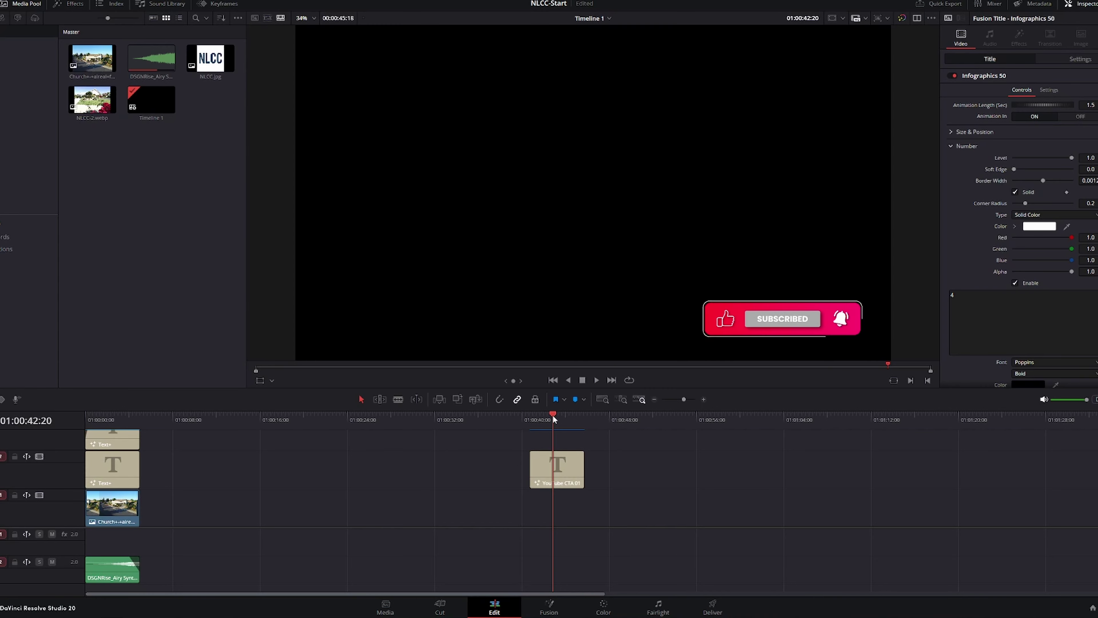
drag(552, 414, 85, 398)
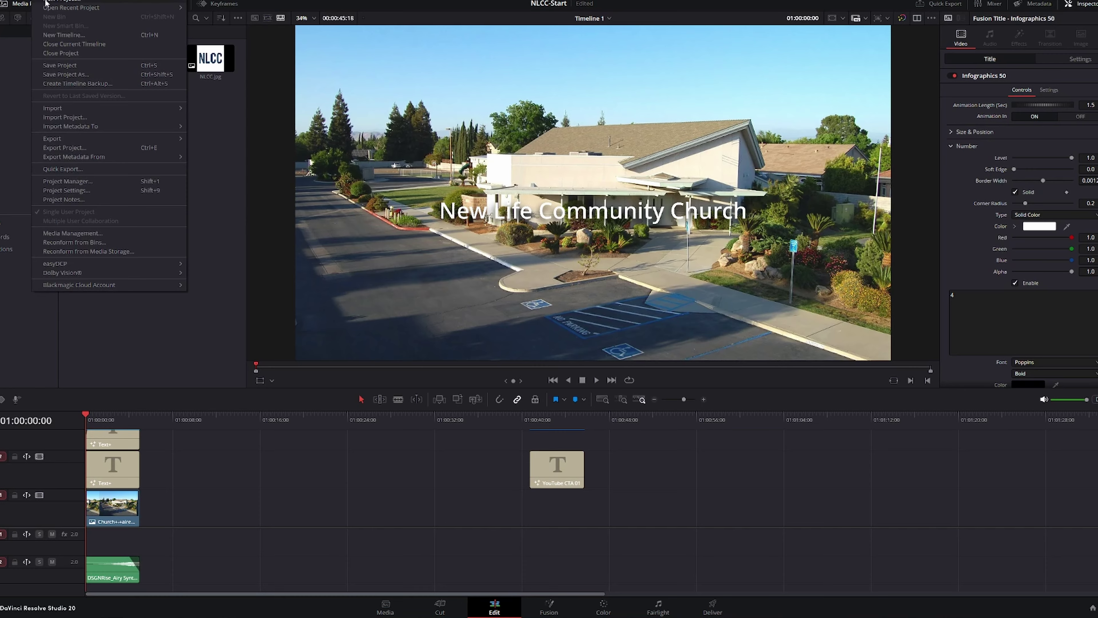
Save the project as a new copy named NLCC-test
click(60, 74)
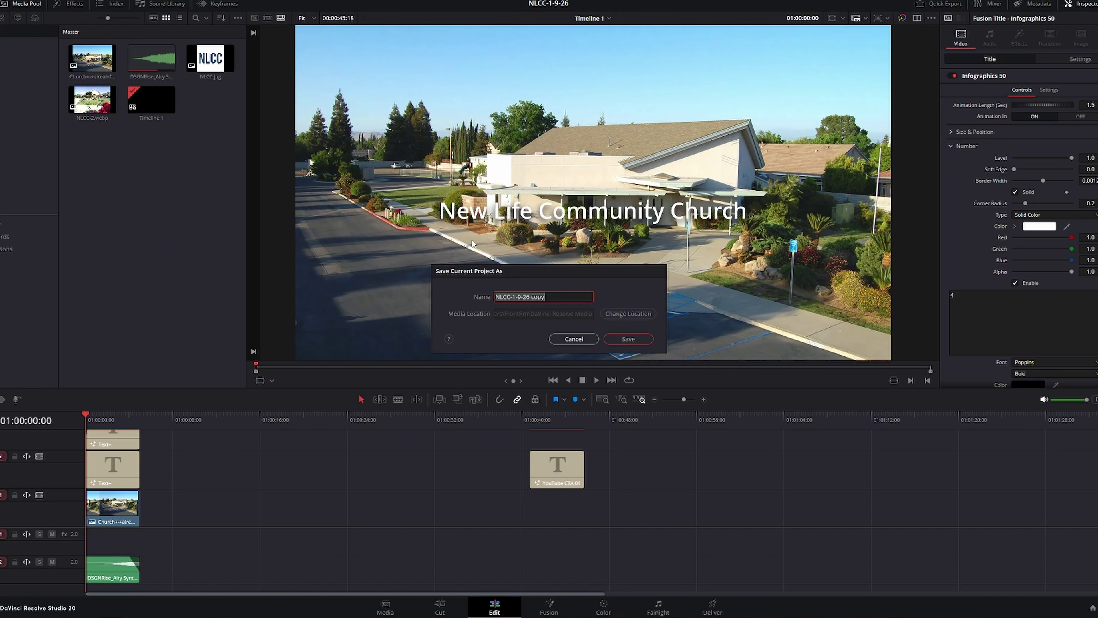
key(End)
key(BackSpace)
key(BackSpace)
key(BackSpace)
key(BackSpace)
key(BackSpace)
key(BackSpace)
key(BackSpace)
key(BackSpace)
key(BackSpace)
key(BackSpace)
key(BackSpace)
text(test)
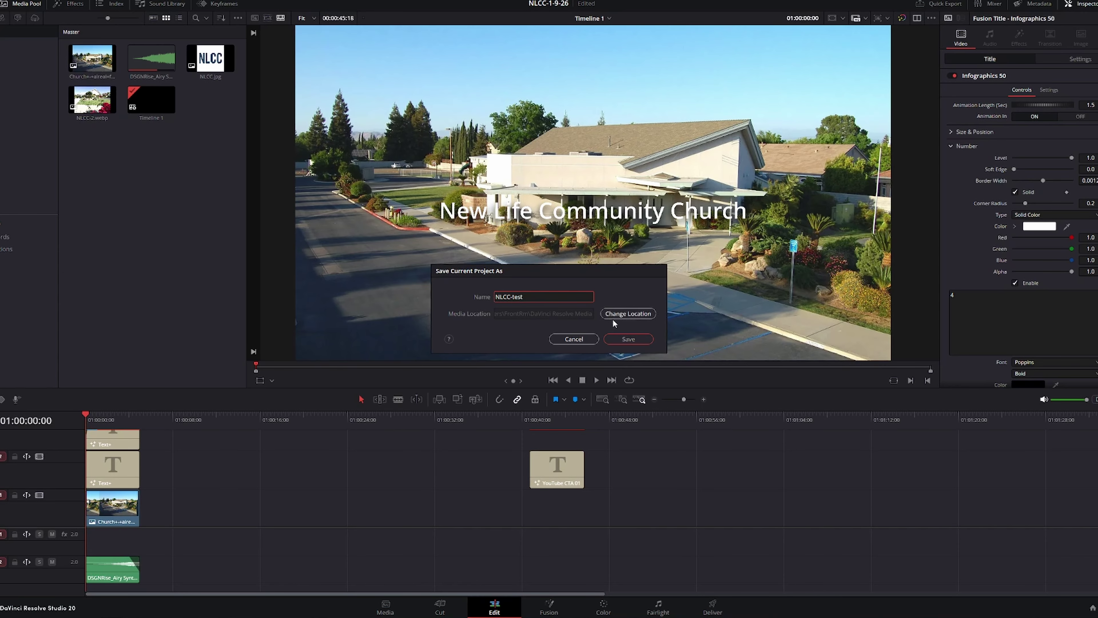
click(619, 339)
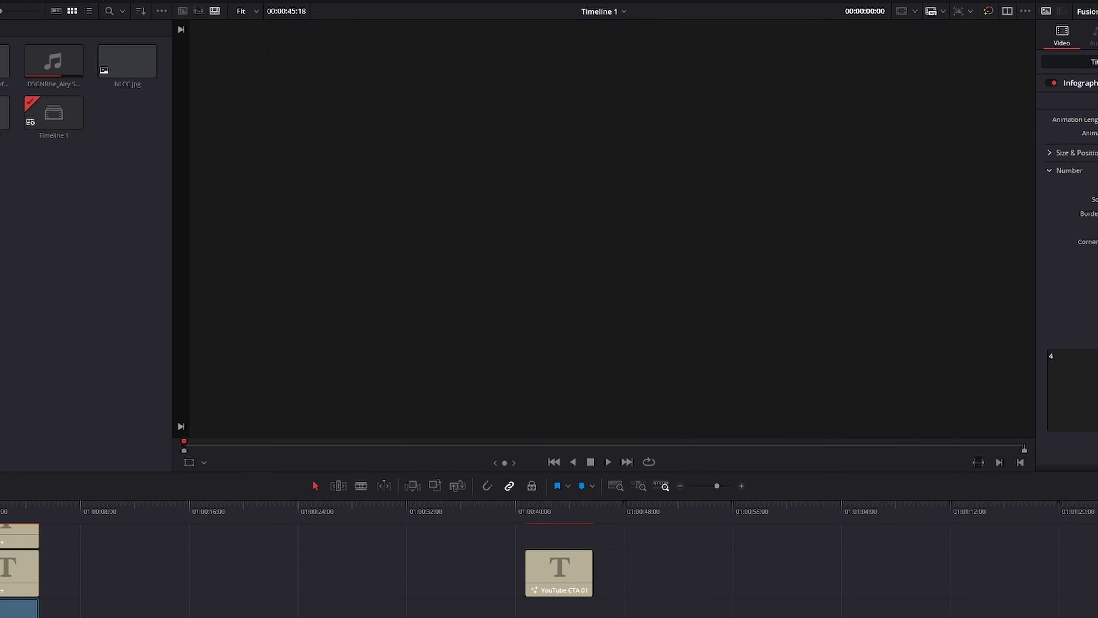
key(space)
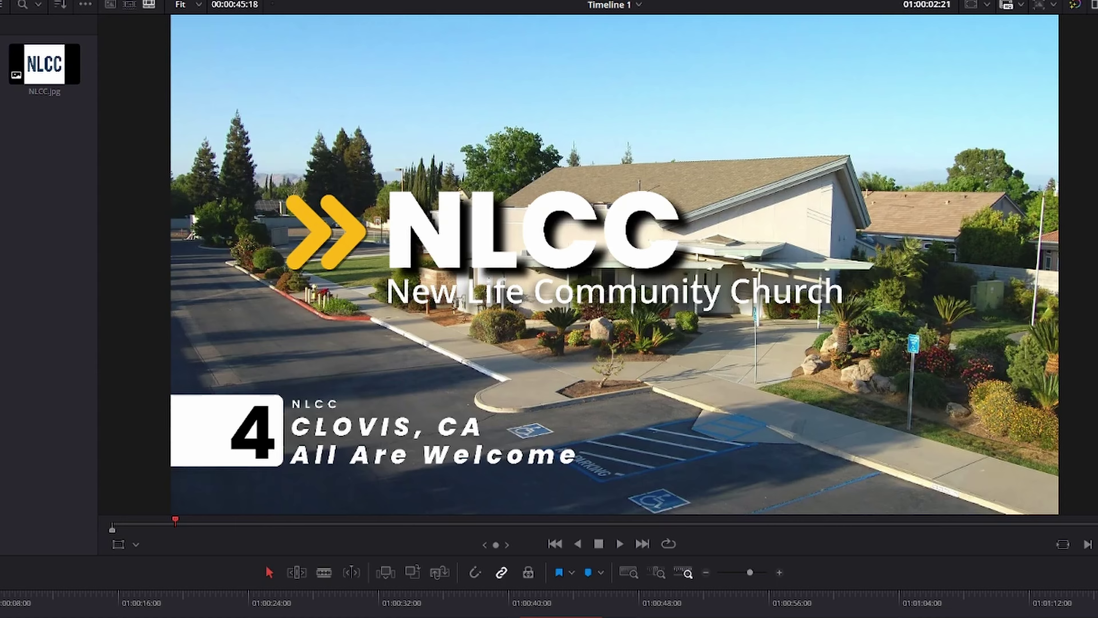
key(Home)
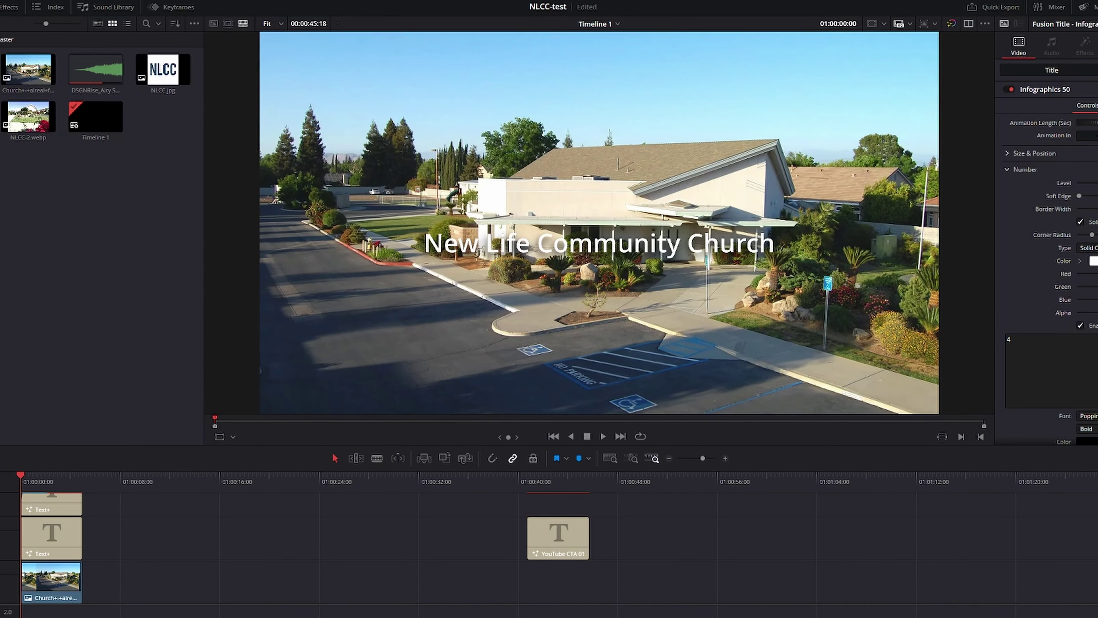
drag(11, 69, 571, 544)
drag(567, 443, 163, 499)
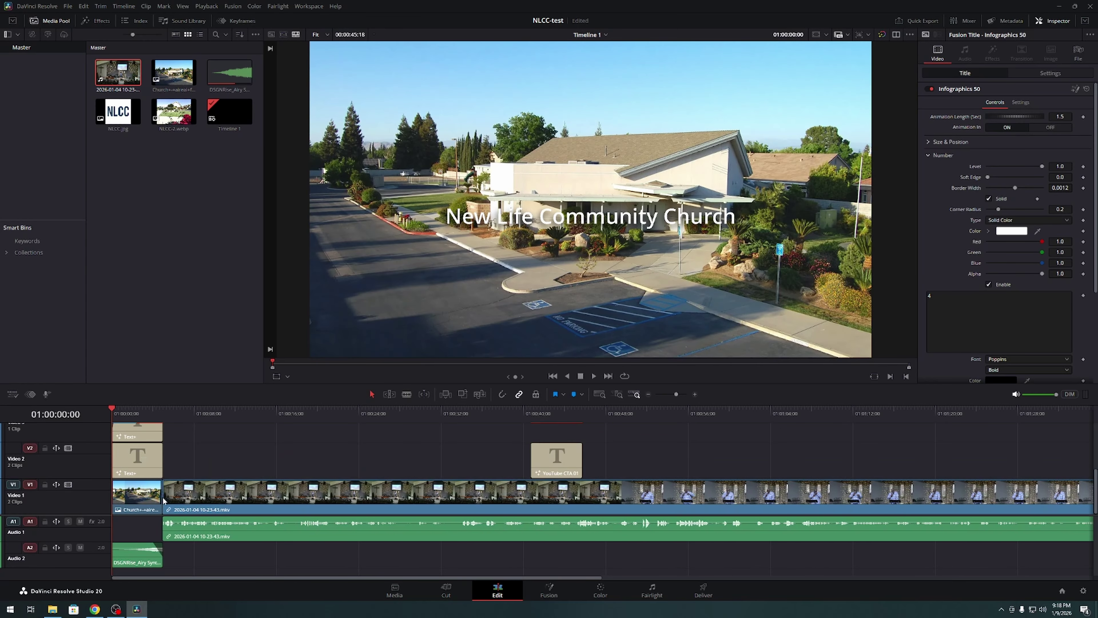
Scrub across the junction between the intro and the recording to examine where the service footage begins
click(115, 409)
drag(116, 412, 184, 432)
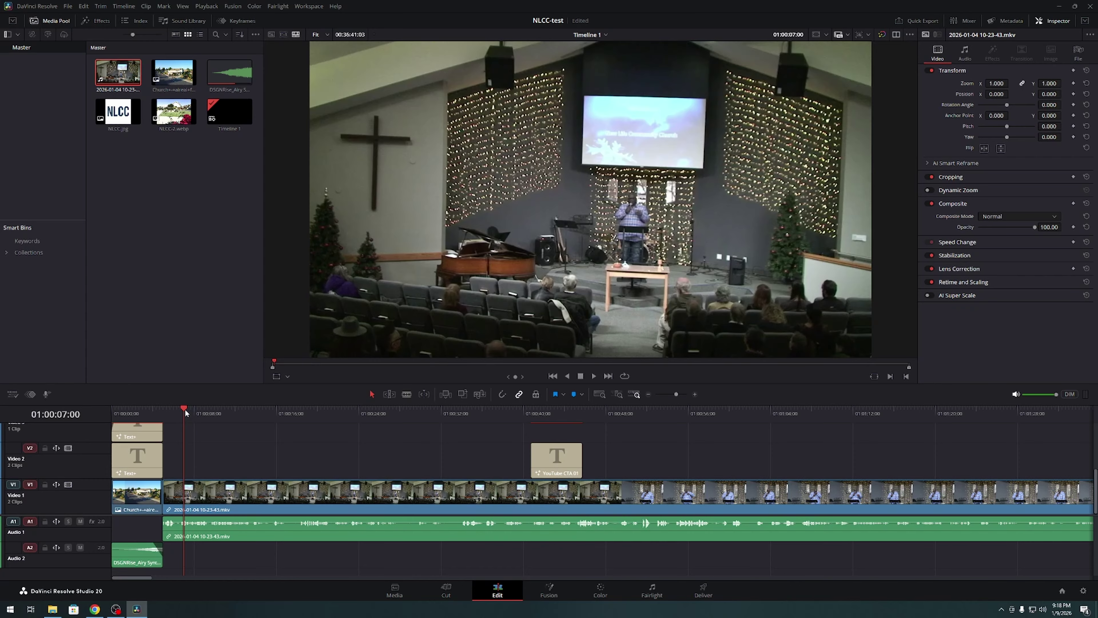
drag(185, 409, 168, 409)
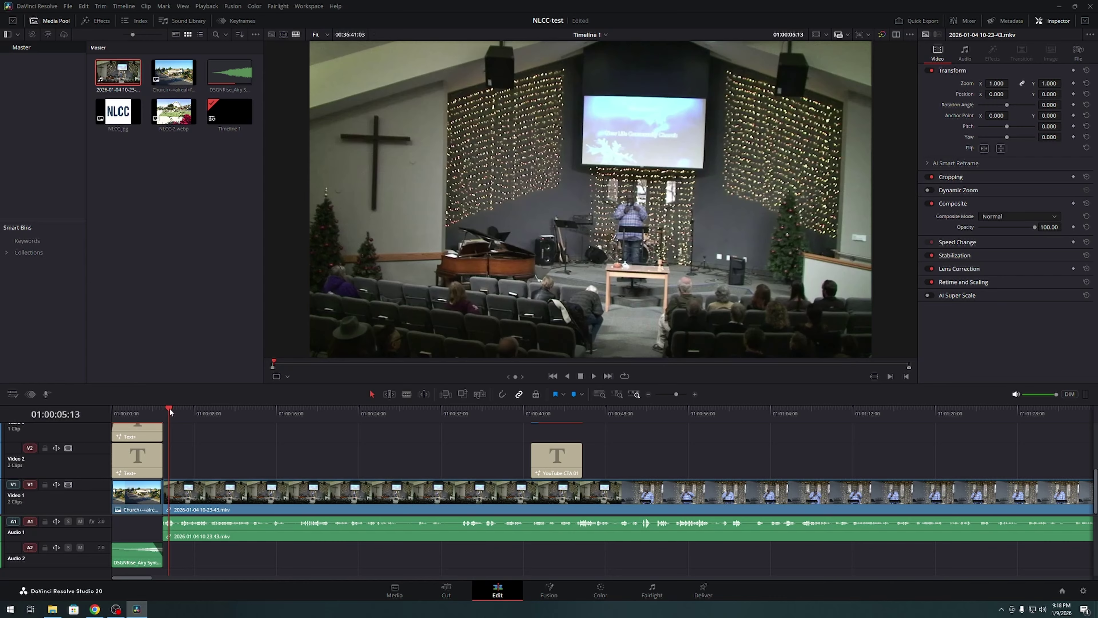
drag(170, 411, 165, 409)
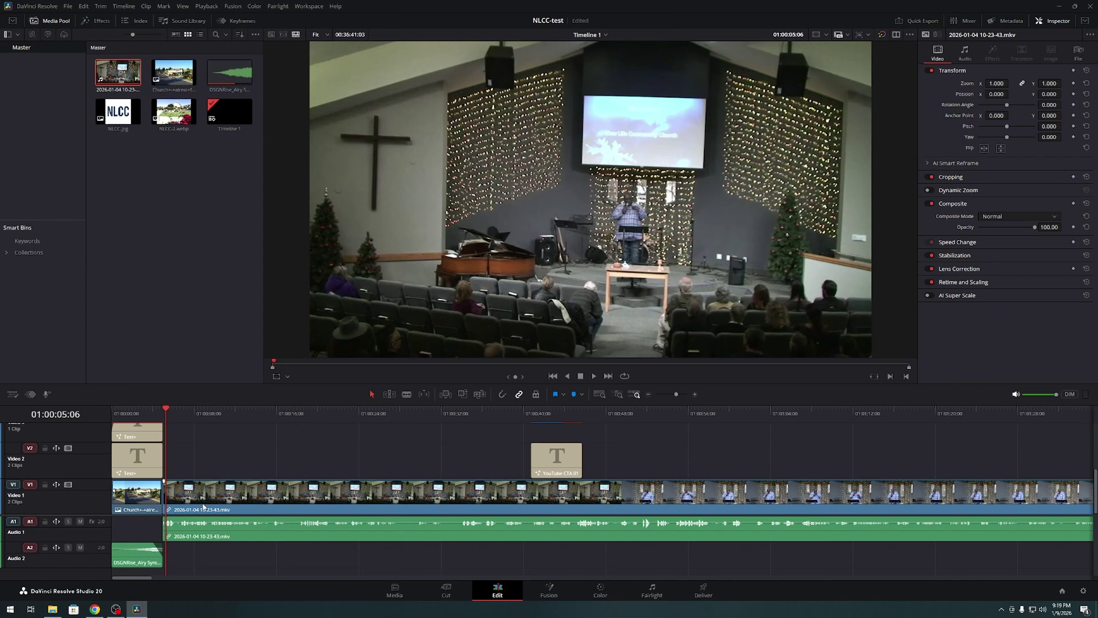
Enable AI Voice Isolation at 100 on the recording's audio and raise its volume to 11.1
click(180, 528)
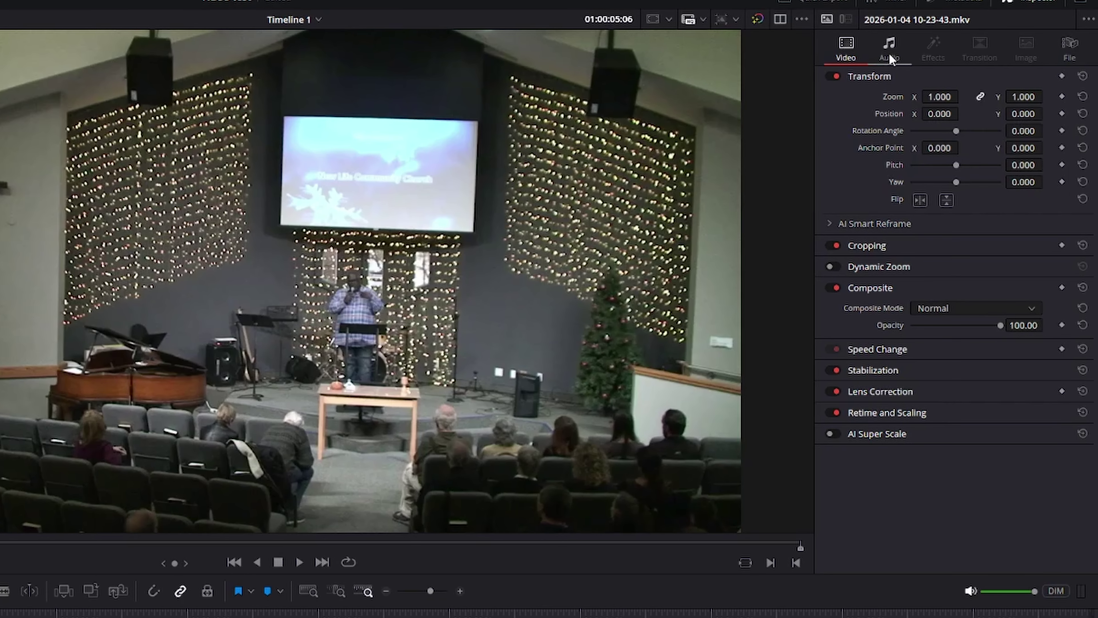
click(889, 52)
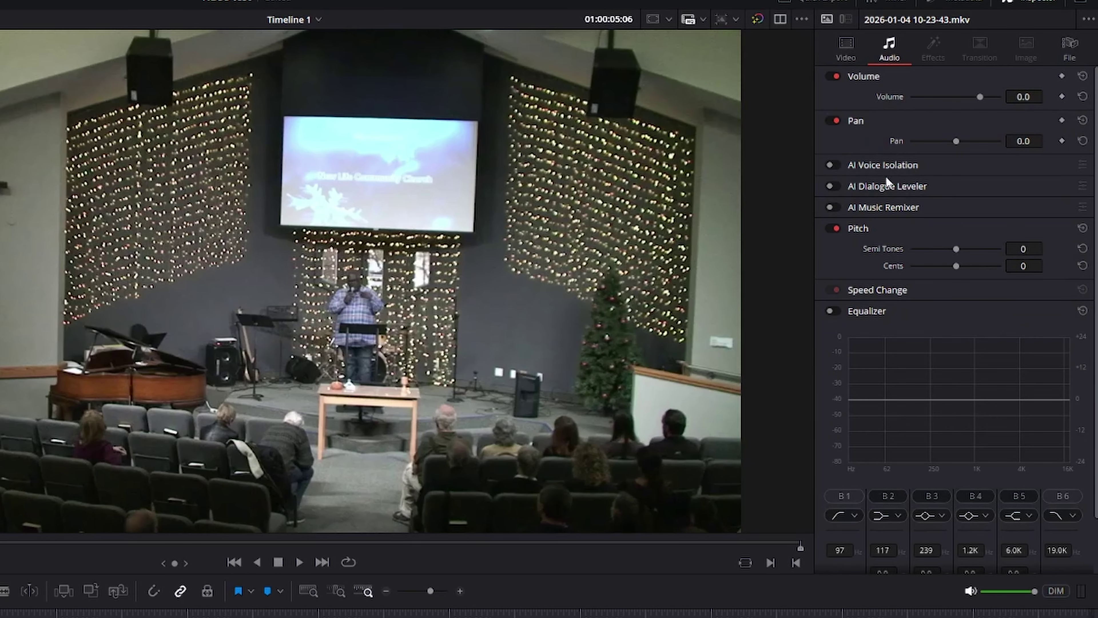
click(835, 166)
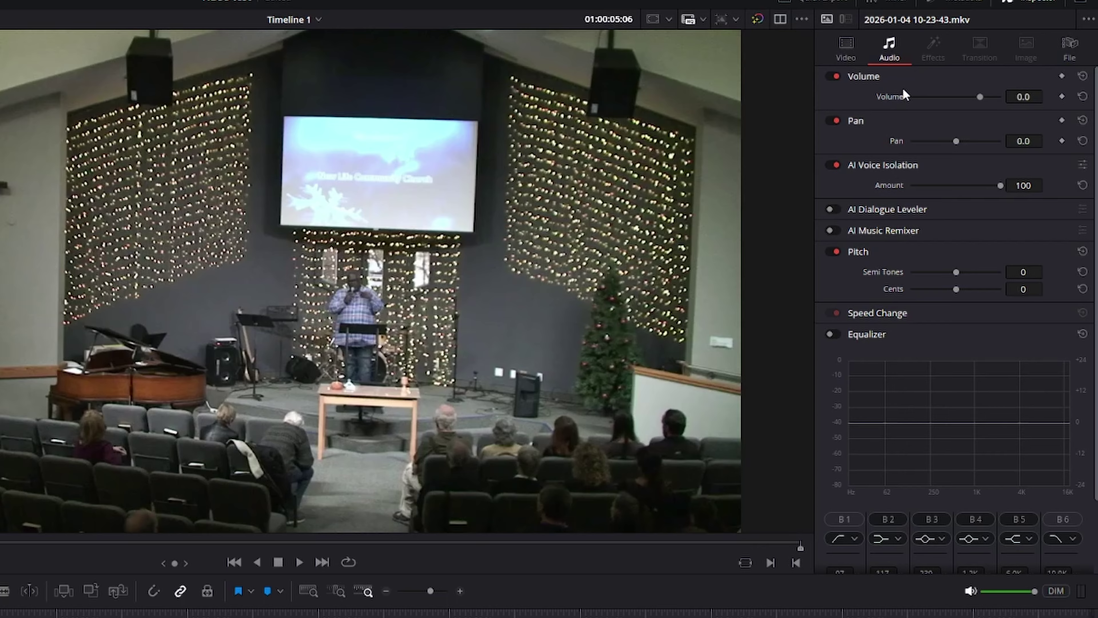
click(984, 97)
click(987, 97)
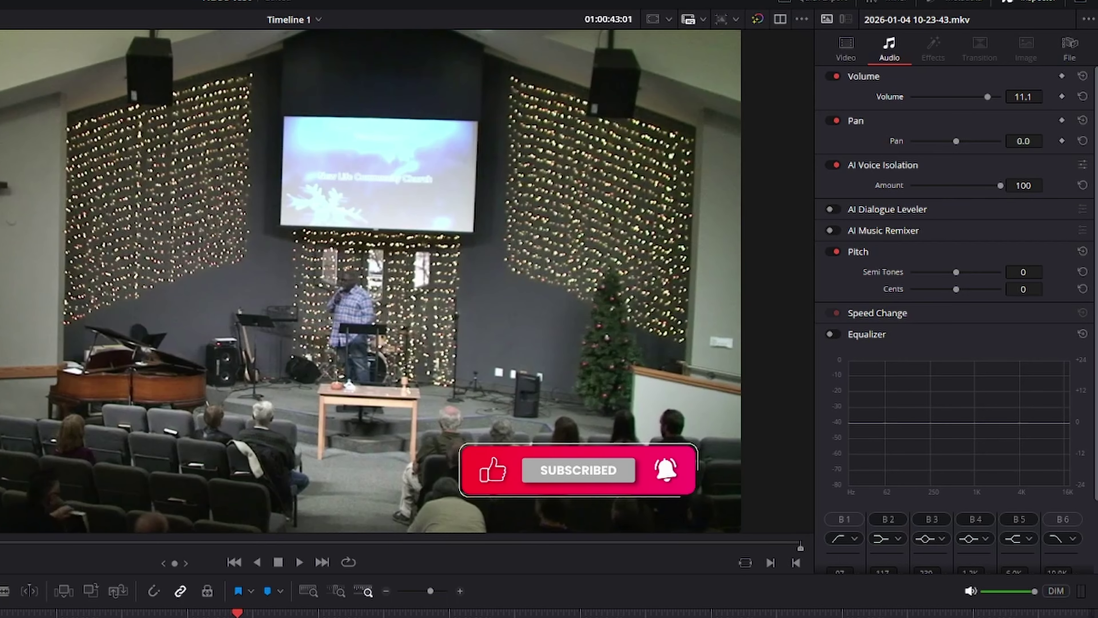
Move the YouTube CTA 01 title on Video 2 to start at about 01:00:59 and preview it over the speaker close-up
key(shift+v)
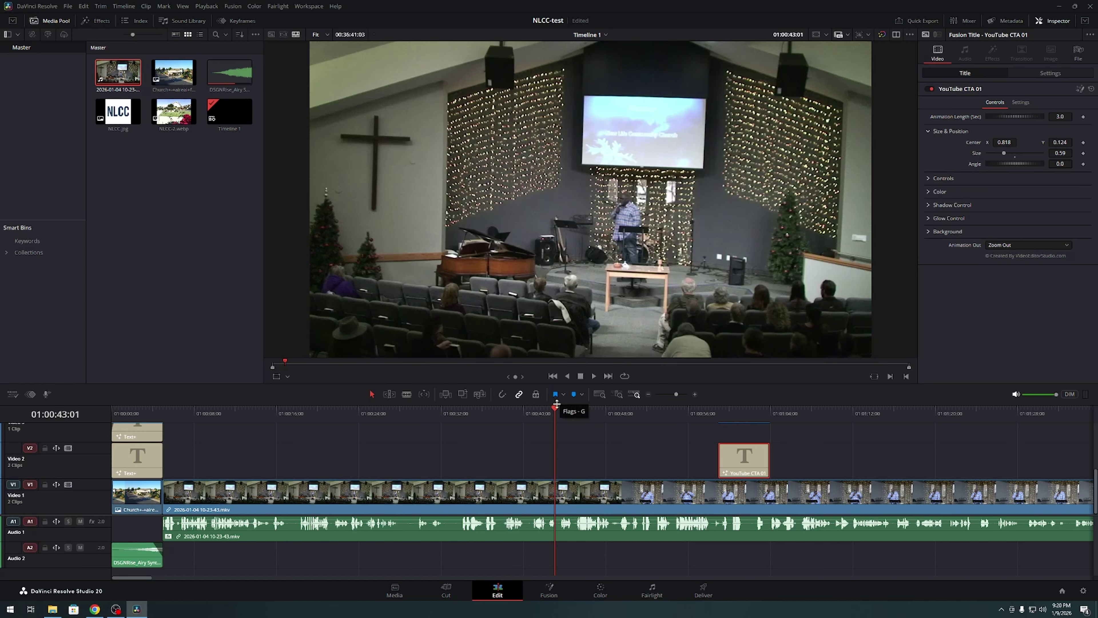
drag(556, 411, 742, 422)
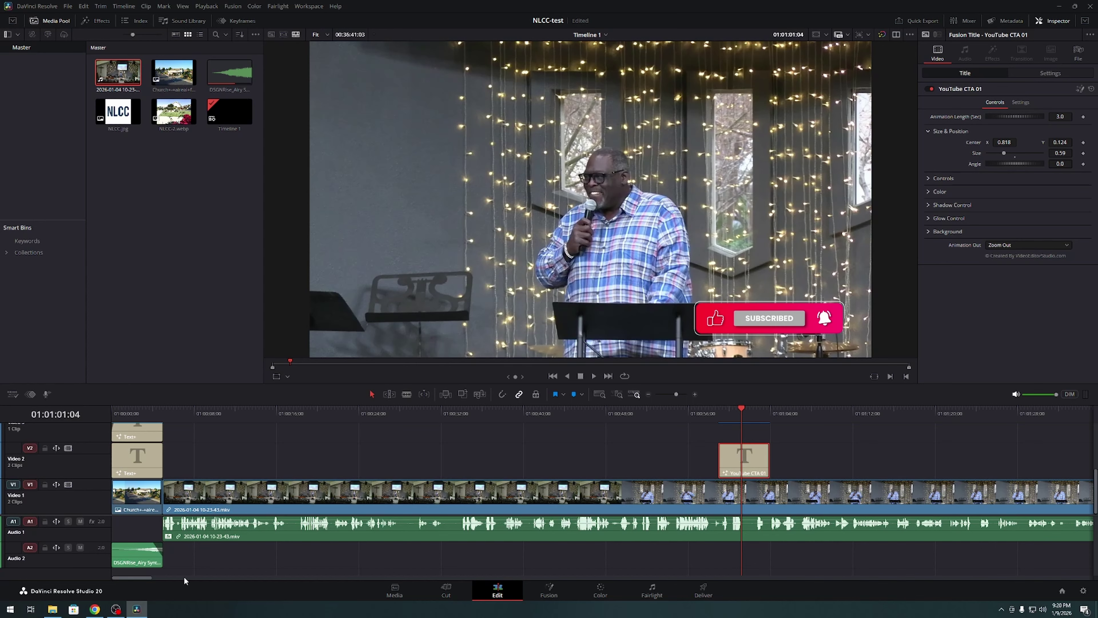
Select the recording further along the timeline and adjust its clip volume
drag(147, 579, 346, 576)
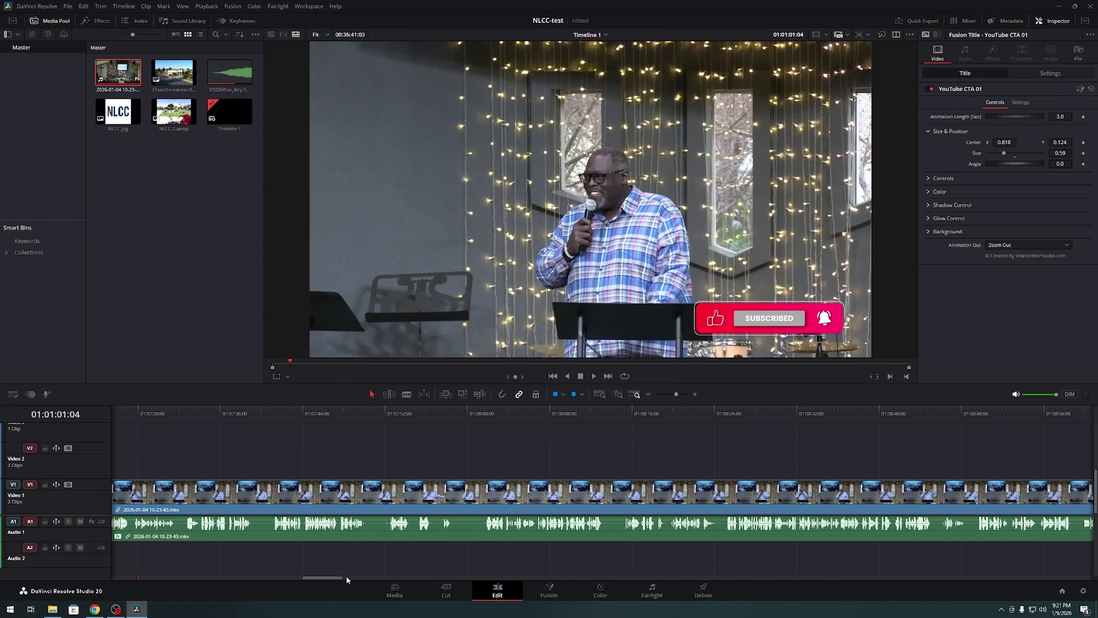
click(507, 529)
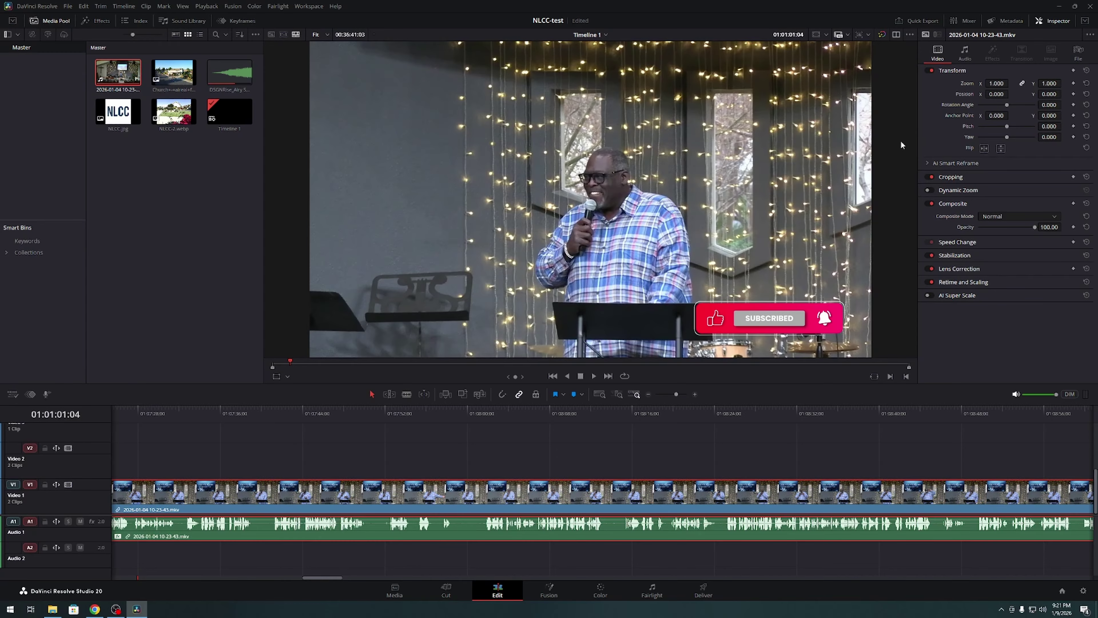
click(965, 53)
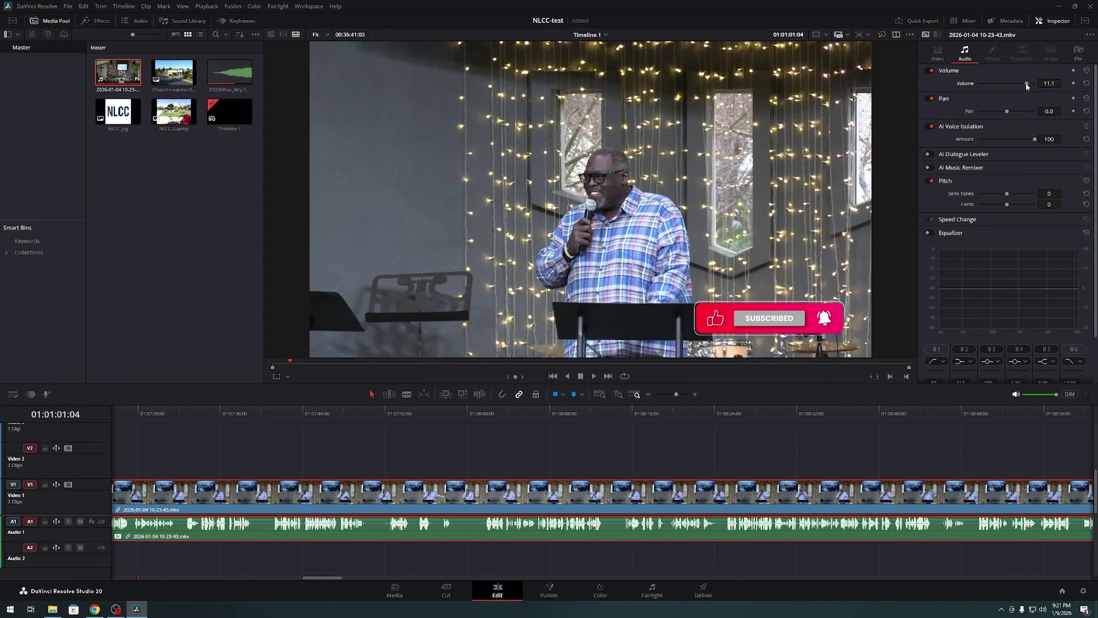
drag(1026, 82, 1041, 80)
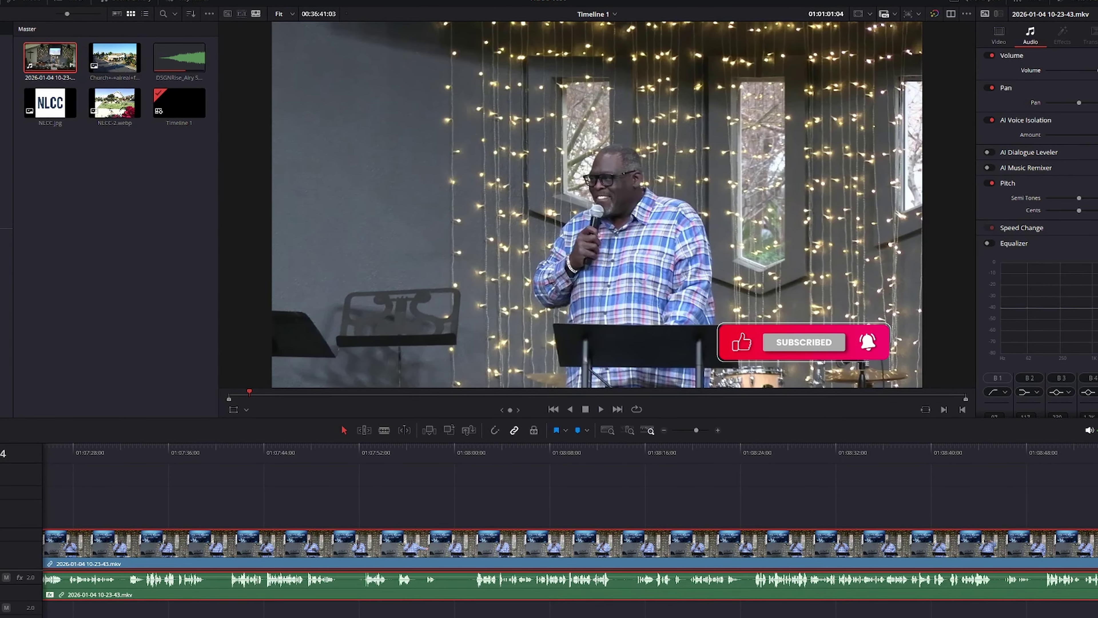
Locate the end of the service in the recording and place the playhead at 01:32:55:23, over the closing announcements
scroll(562, 545, right, 10)
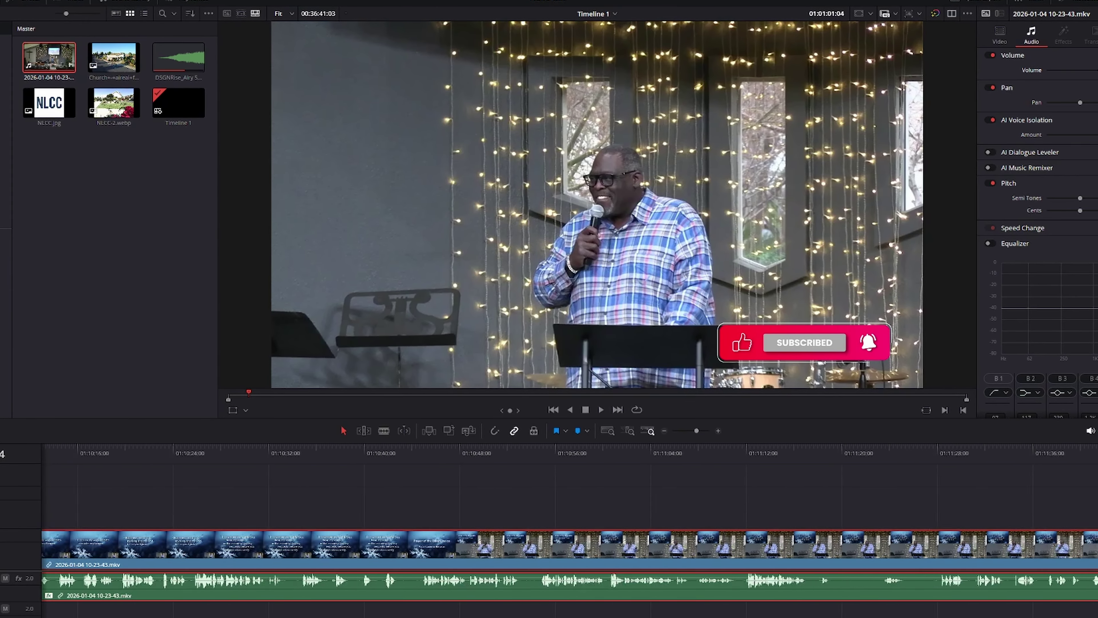
scroll(562, 545, right, 20)
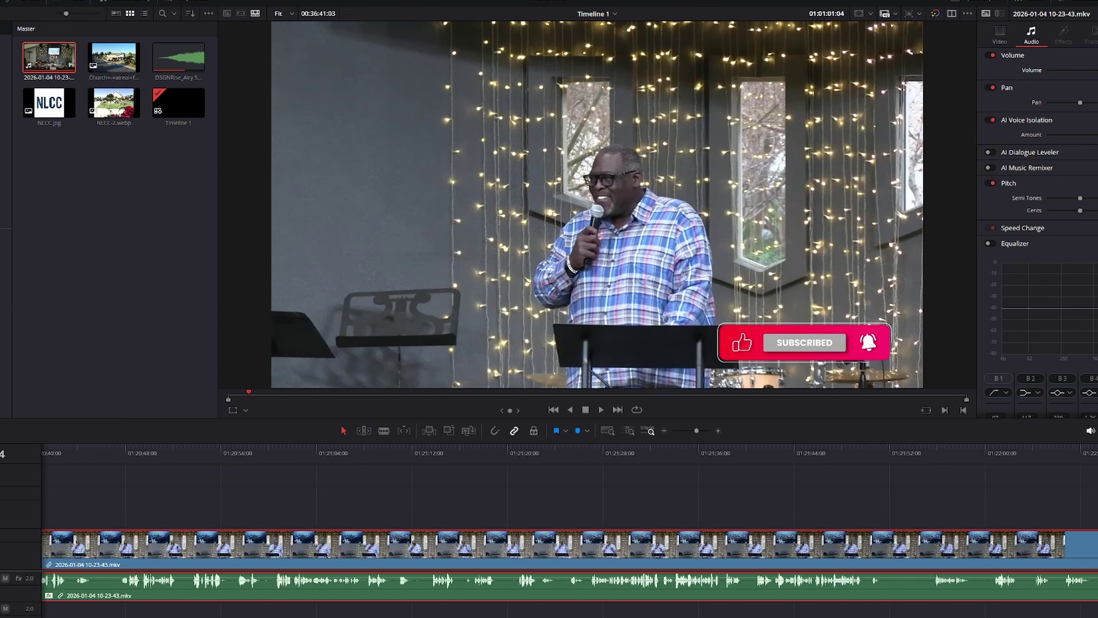
scroll(562, 545, right, 20)
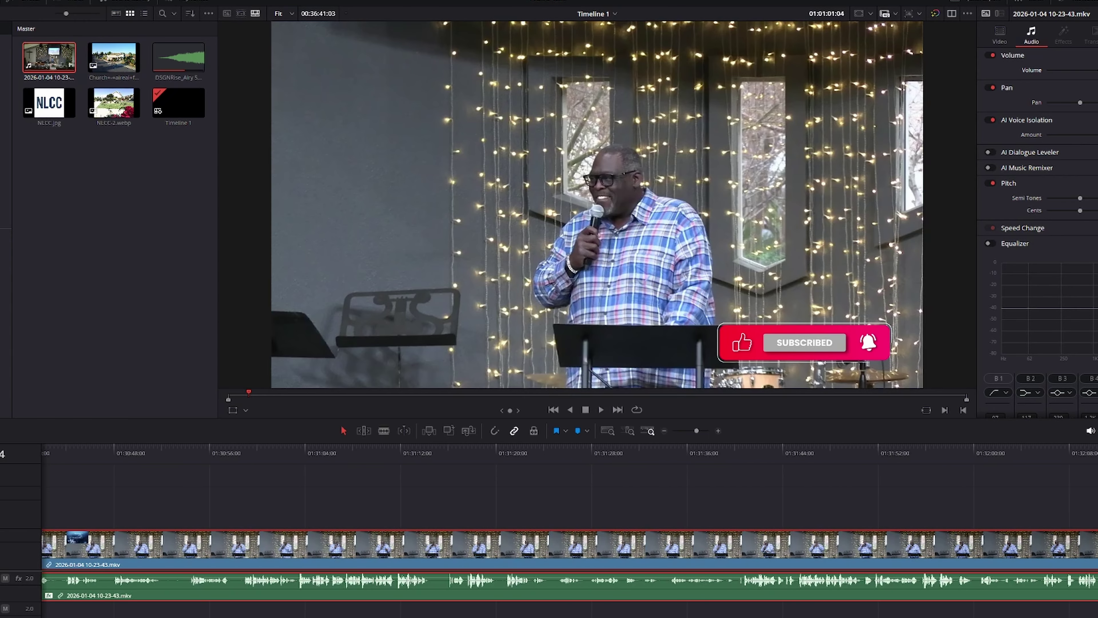
scroll(562, 545, right, 5)
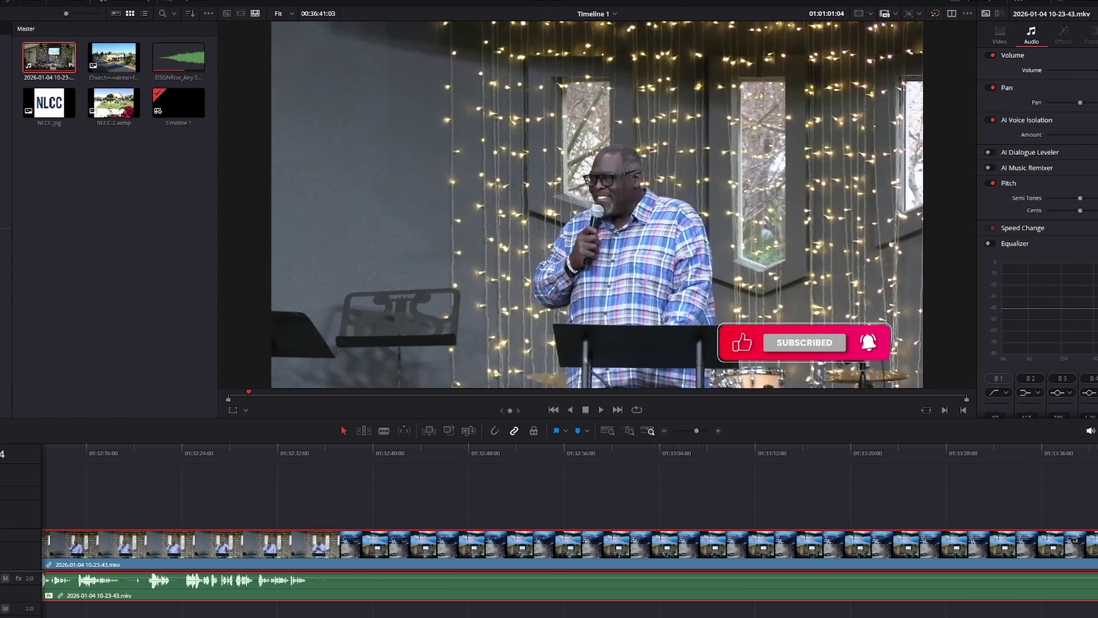
click(552, 448)
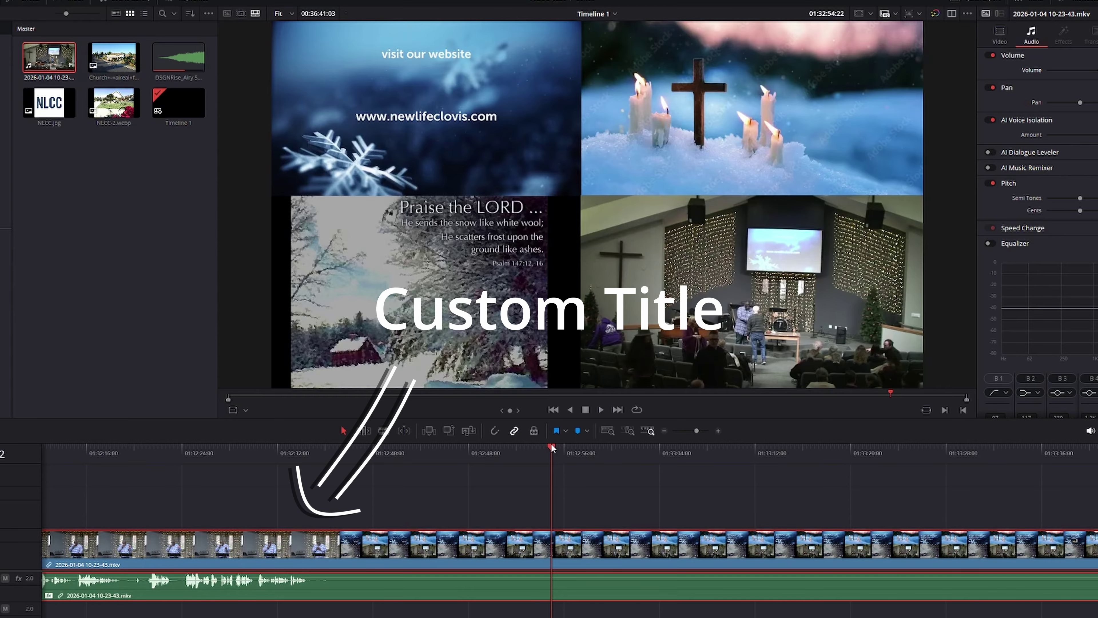
drag(551, 448, 626, 453)
key(space)
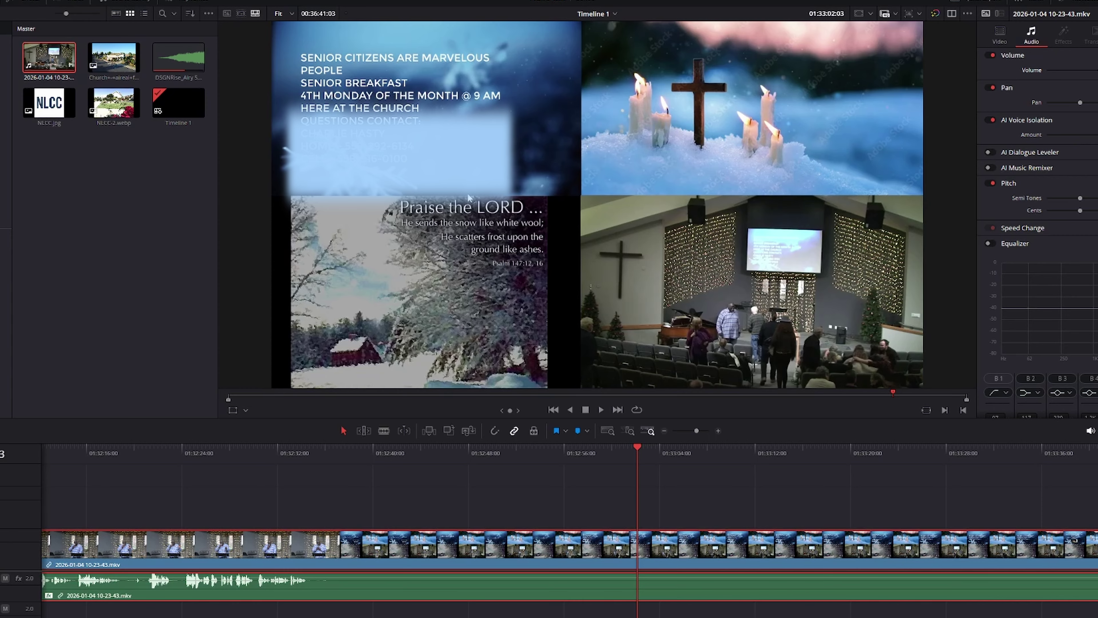
drag(639, 452, 563, 453)
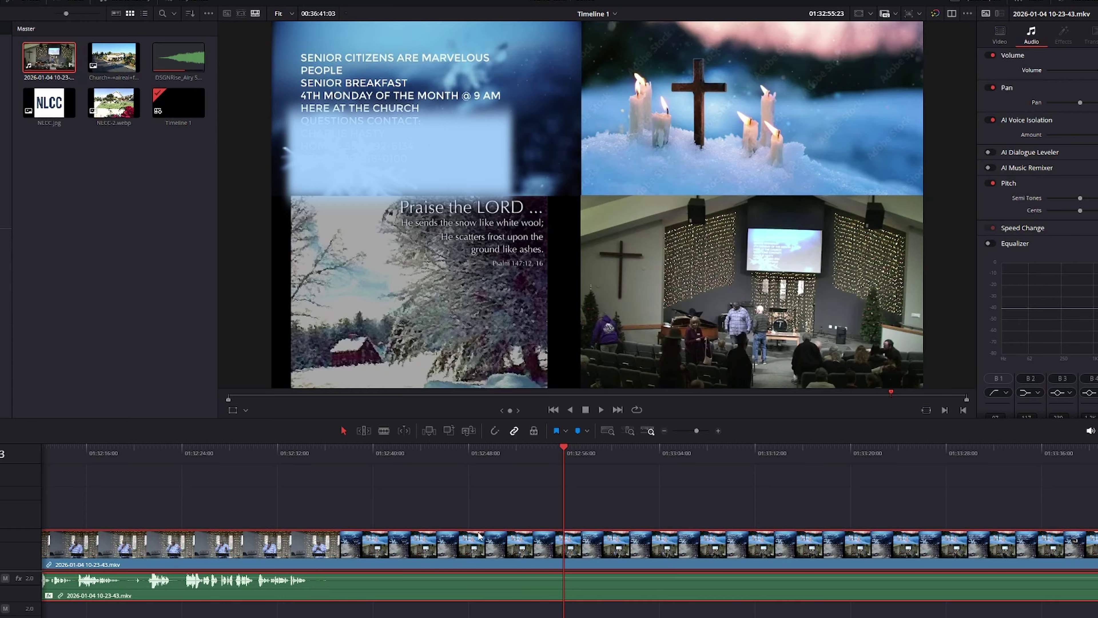
Split the recording at the playhead and delete the part after the cut
click(384, 430)
click(570, 559)
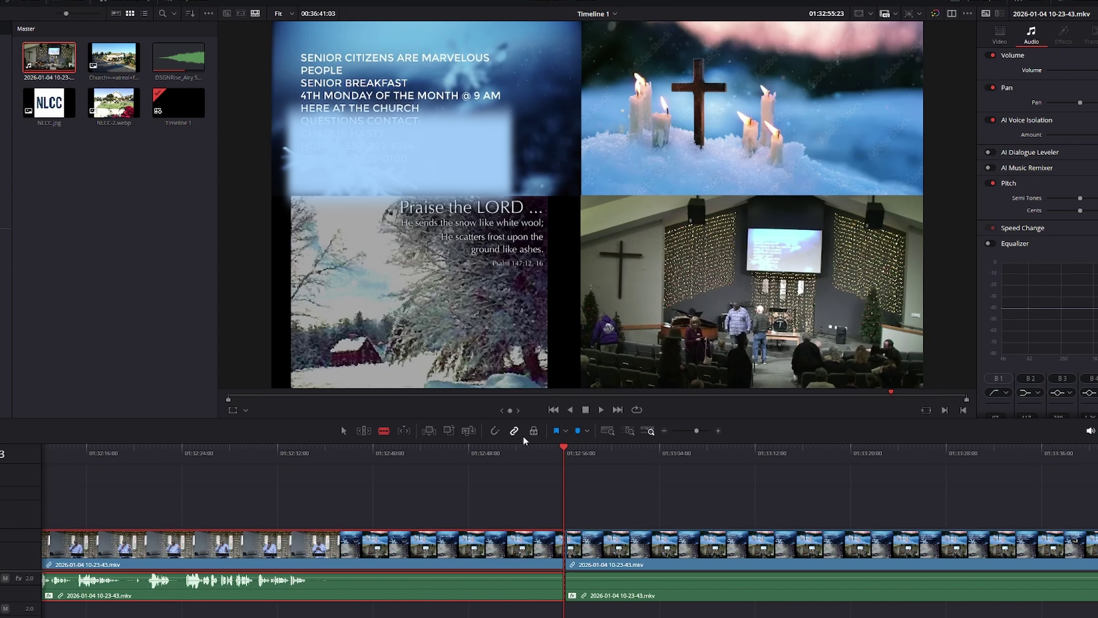
click(343, 430)
click(657, 553)
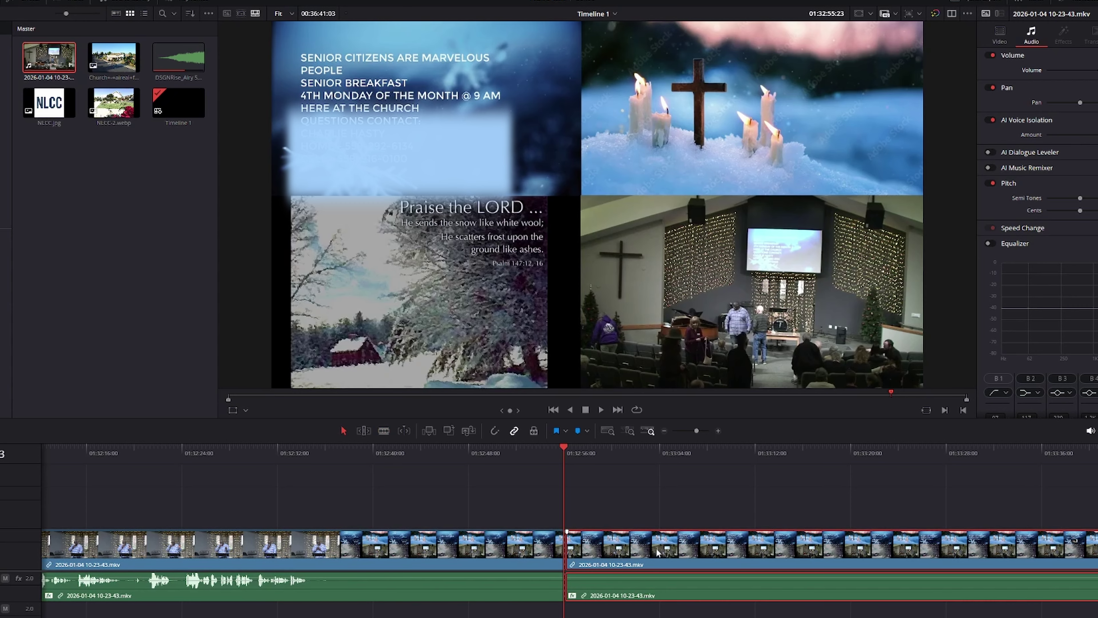
key(Delete)
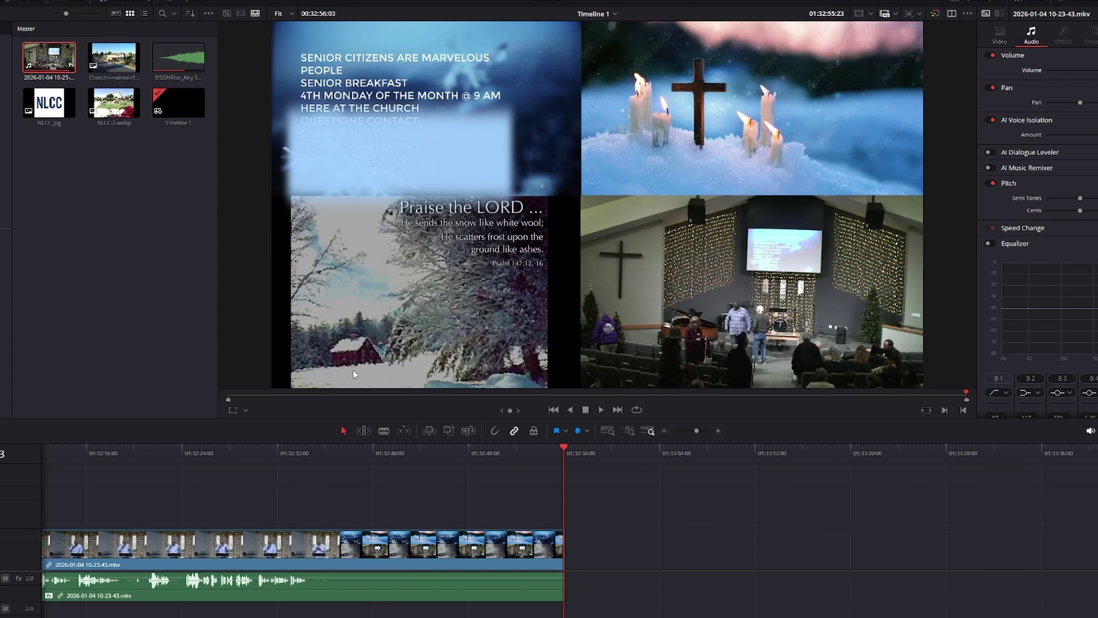
Add a Solid Color generator on Video 1 directly after the end of the recording and place the playhead over it
click(26, 3)
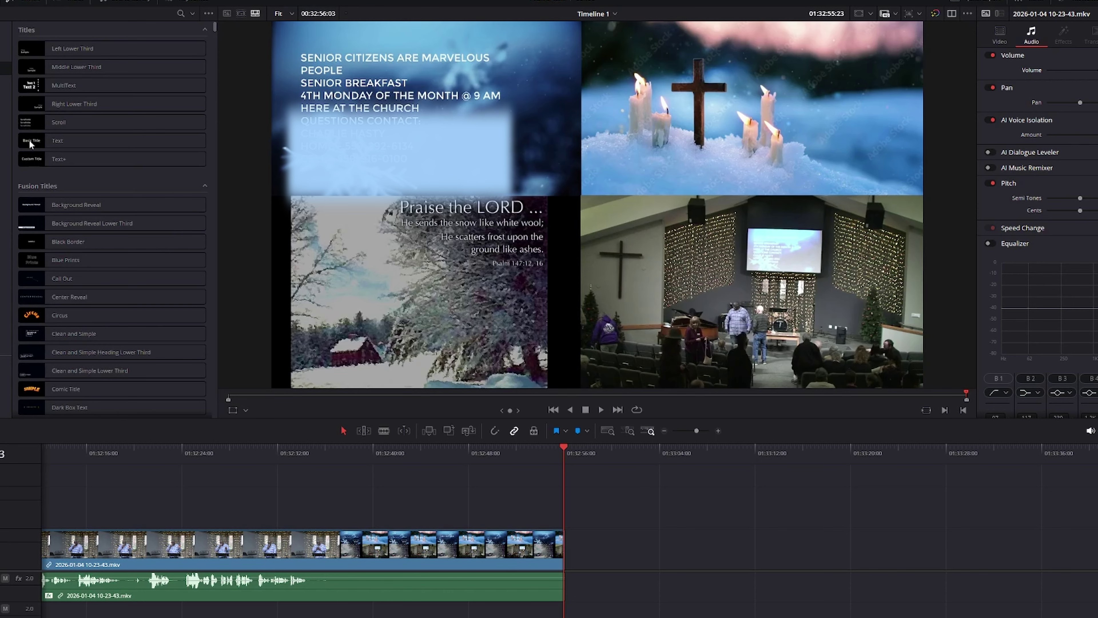
key(Down)
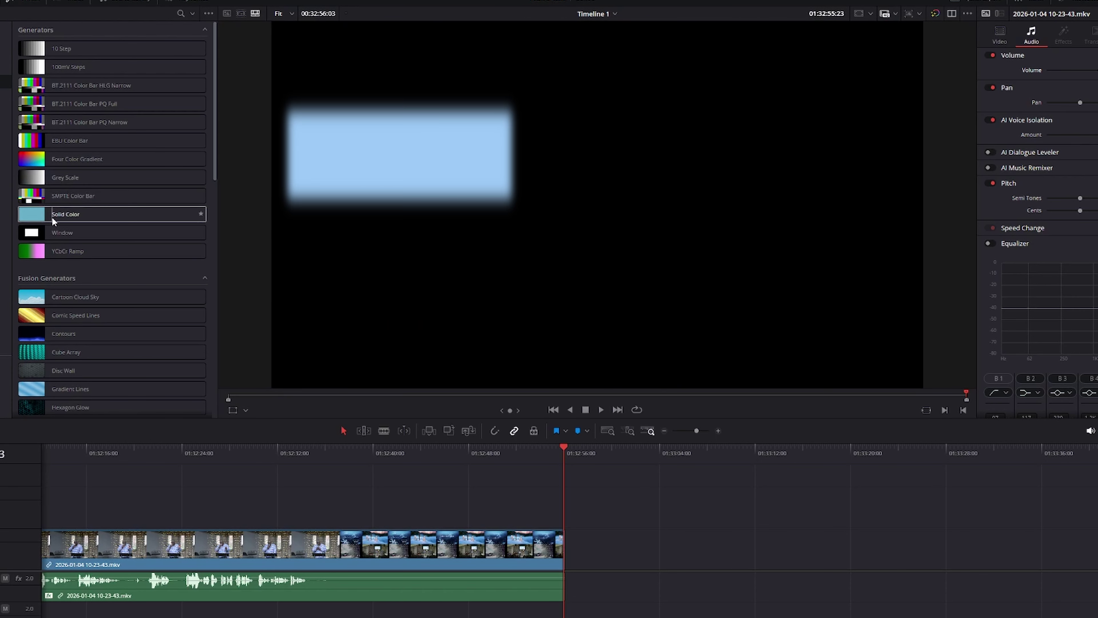
drag(52, 217, 566, 561)
click(582, 447)
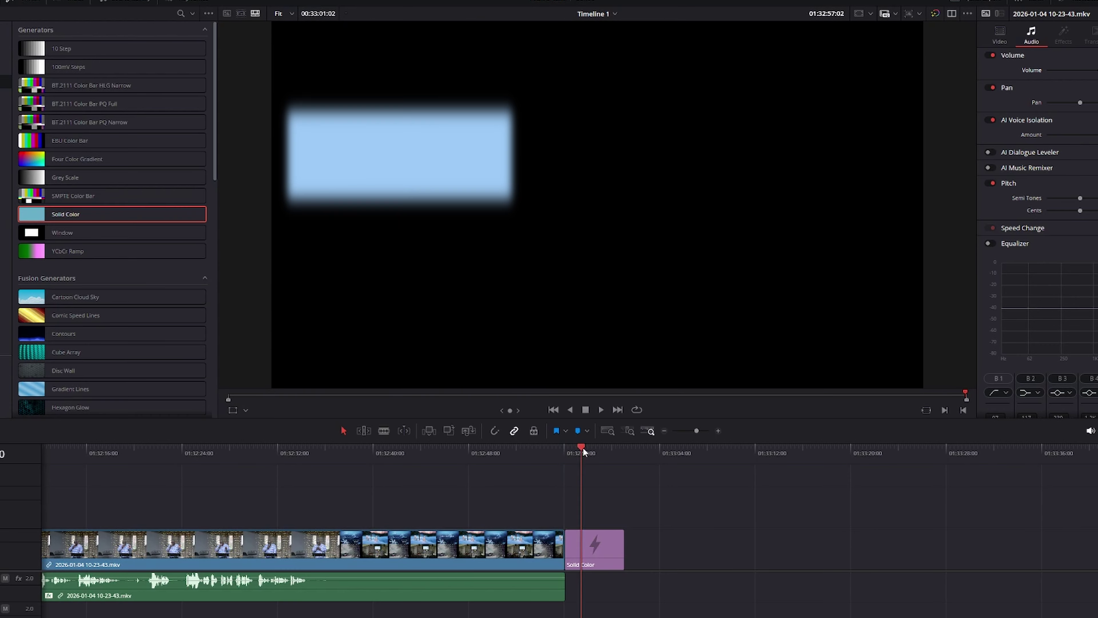
drag(583, 447, 587, 452)
Set the Solid Color clip's color to a deep blue, #2509c8
click(605, 538)
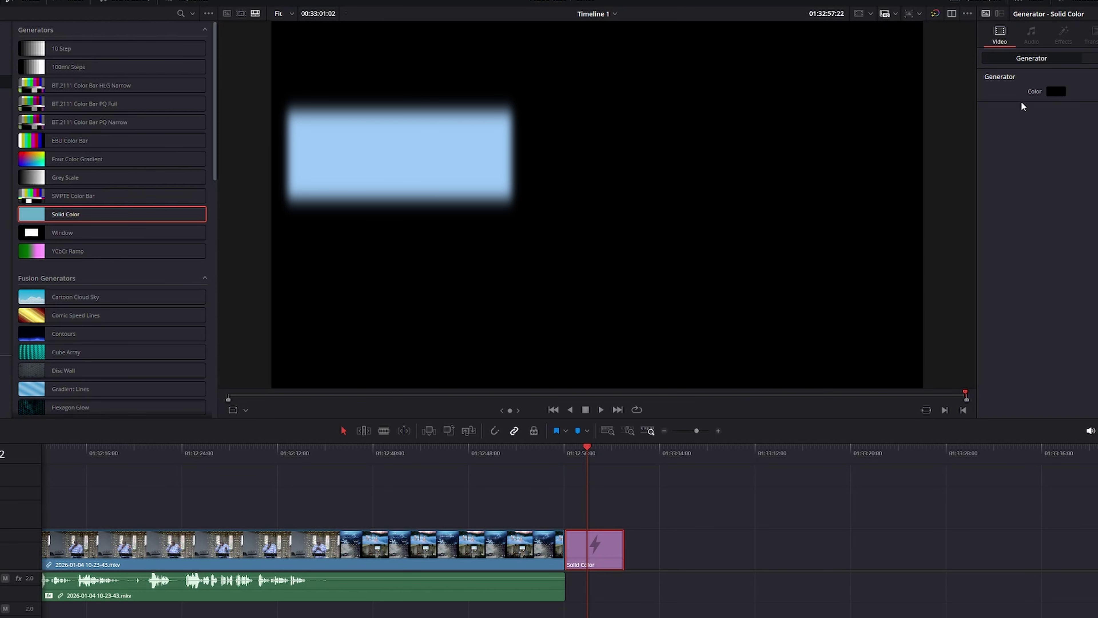
click(1056, 92)
click(569, 245)
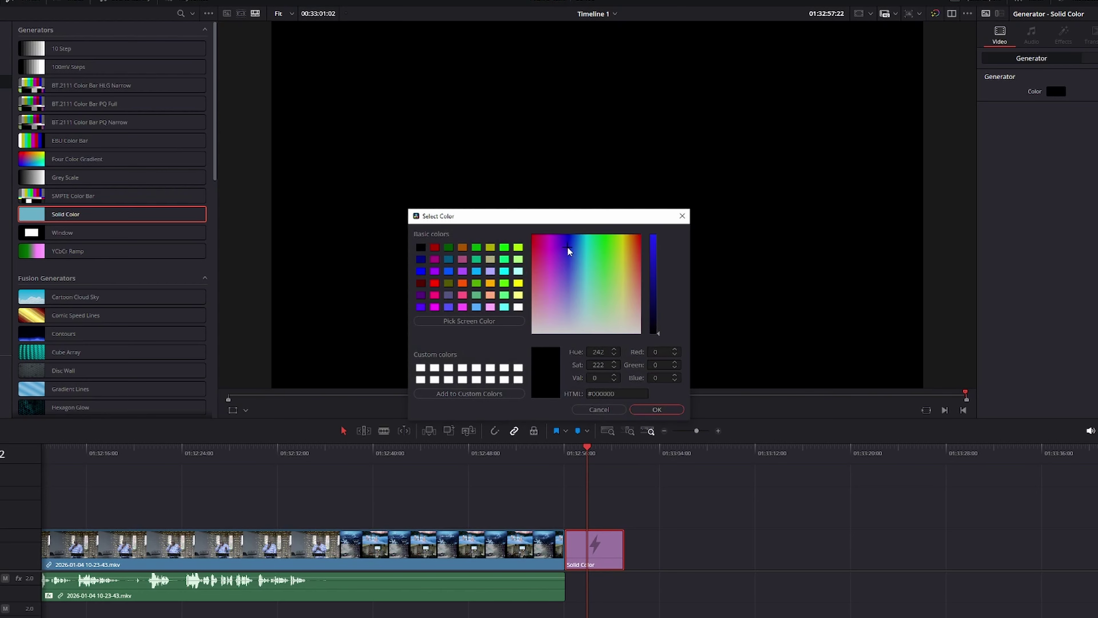
click(566, 242)
click(652, 411)
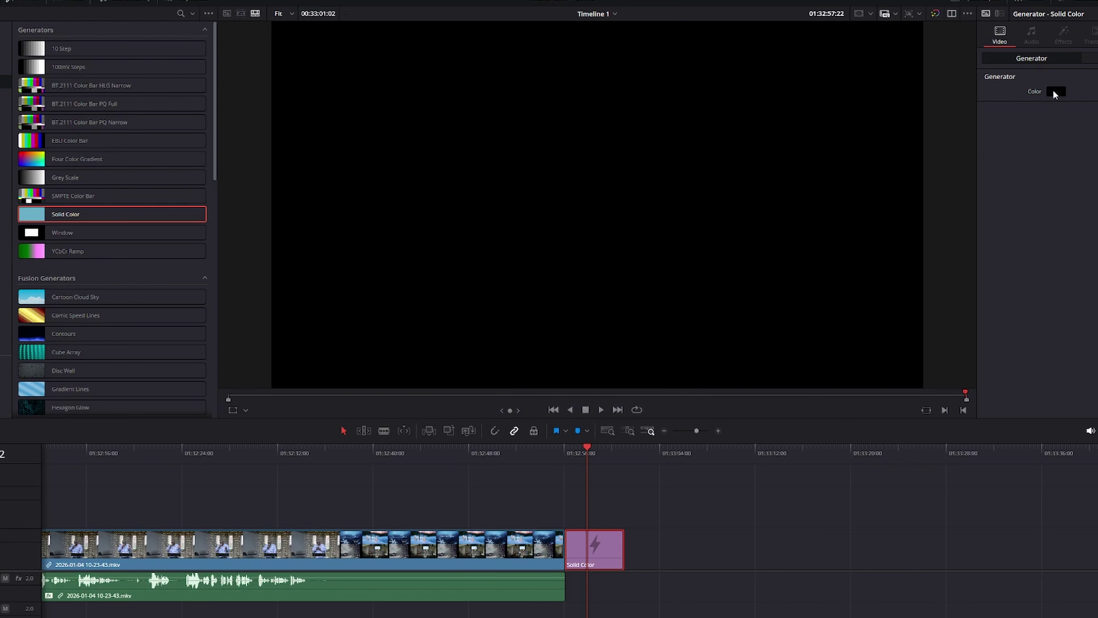
click(1053, 92)
click(565, 245)
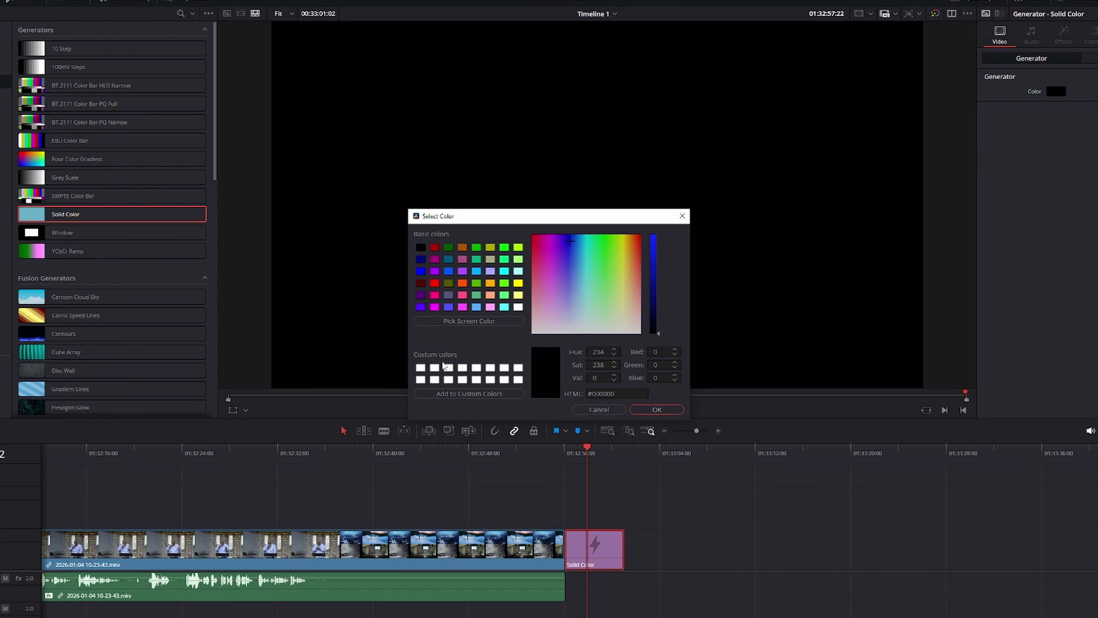
click(491, 325)
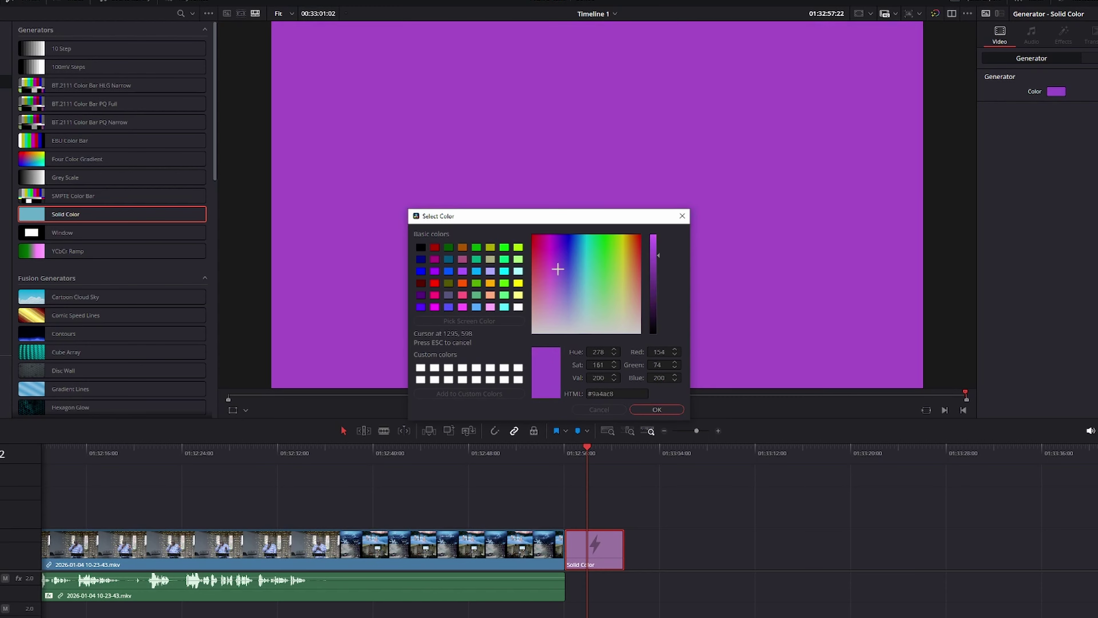
click(565, 239)
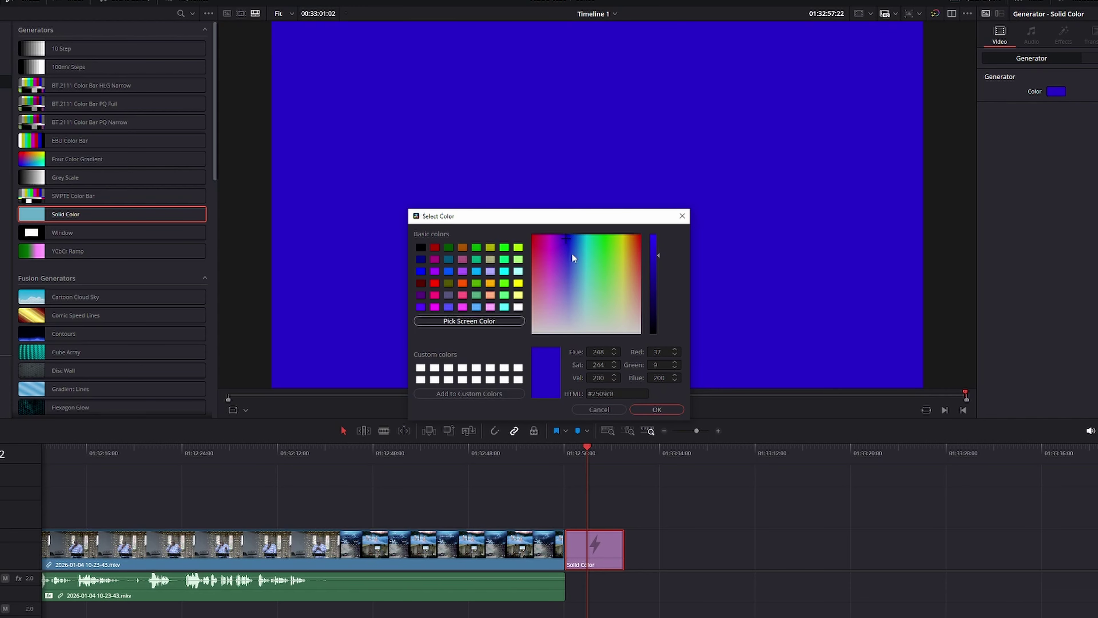
click(665, 411)
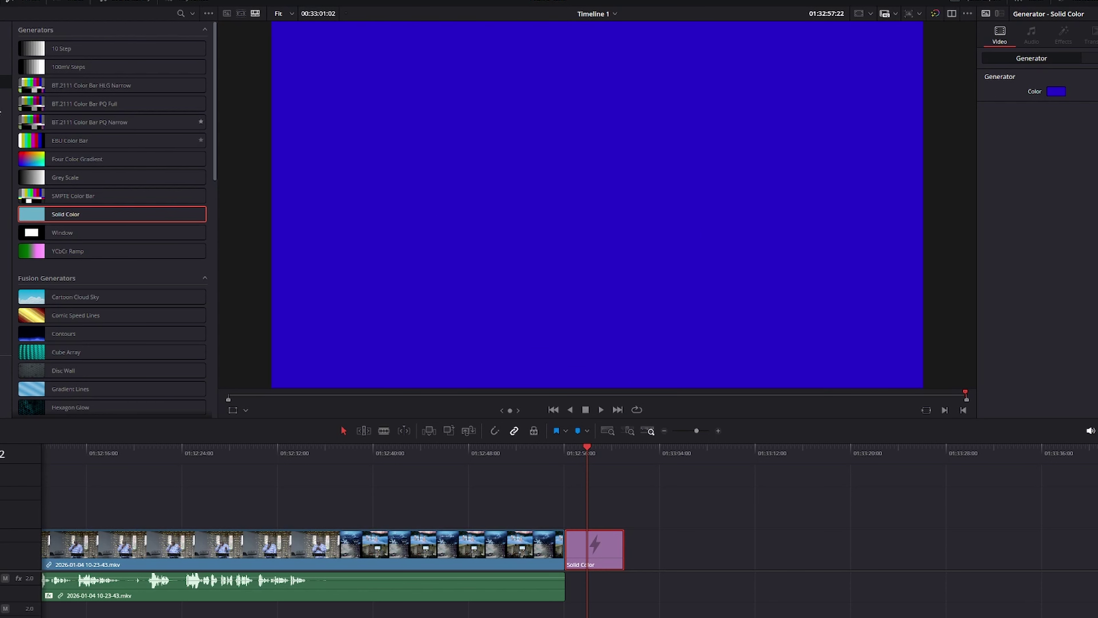
Add a Text+ title on Video 2 above the Solid Color clip and set its text to "Thank You"
scroll(78, 115, up, 10)
drag(59, 160, 583, 506)
click(600, 508)
click(989, 173)
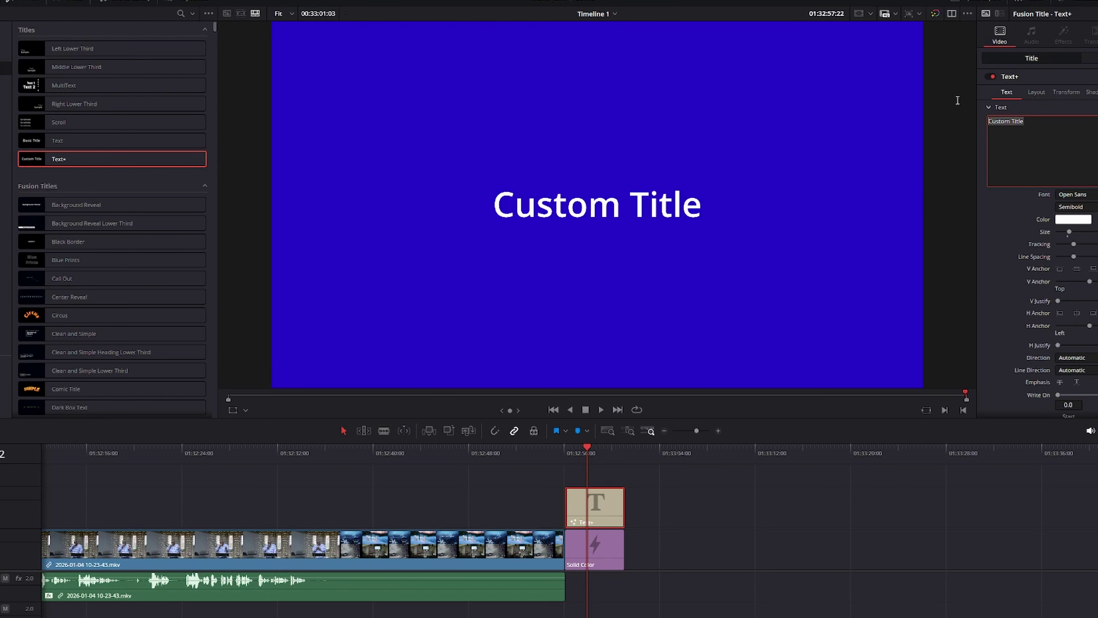
text(Th)
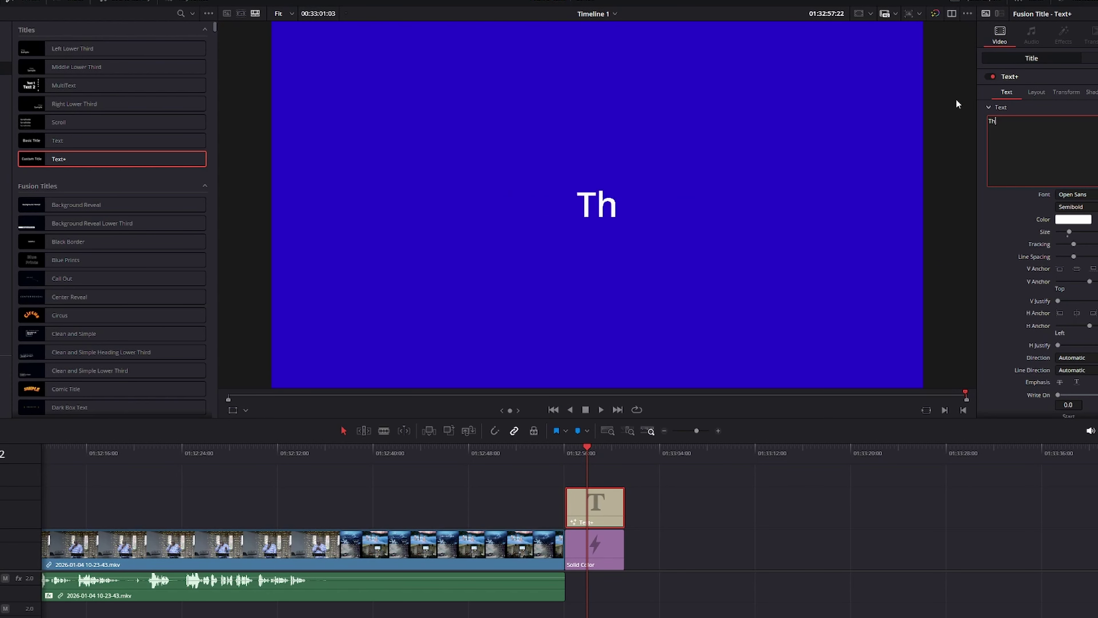
text(ank You)
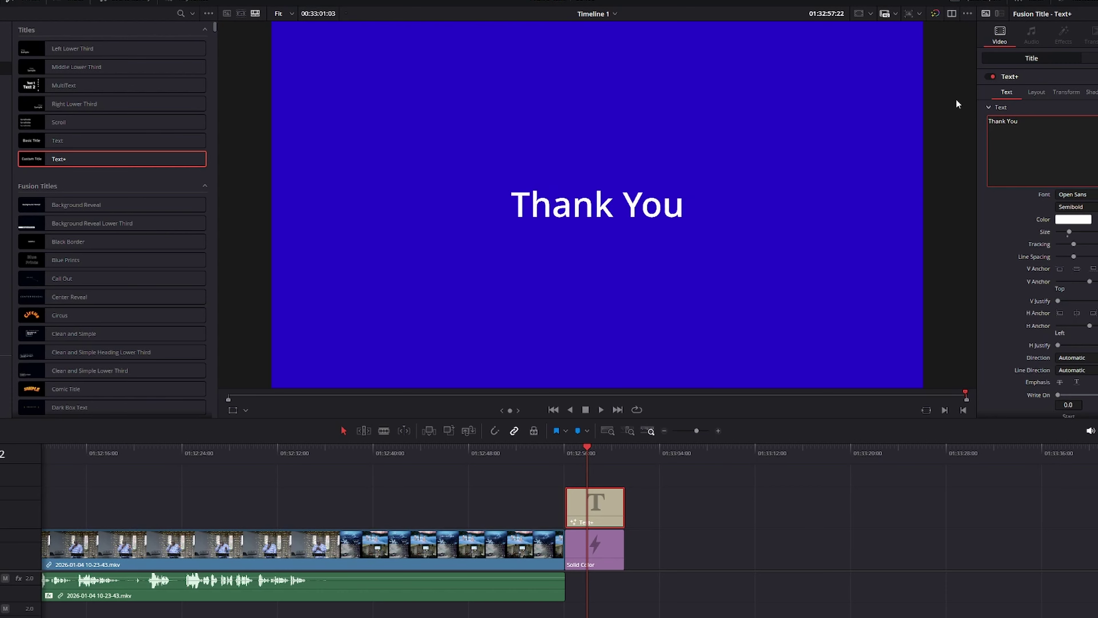
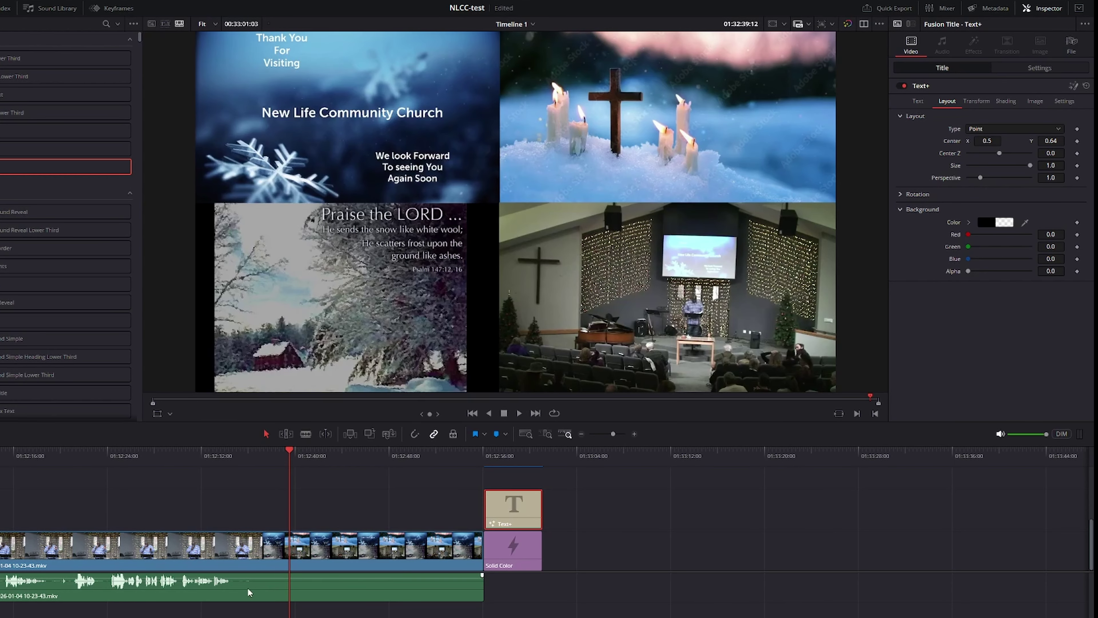
Examine the recording's audio settings and its closing change from the speaker close-up to the four-part slide view
click(216, 589)
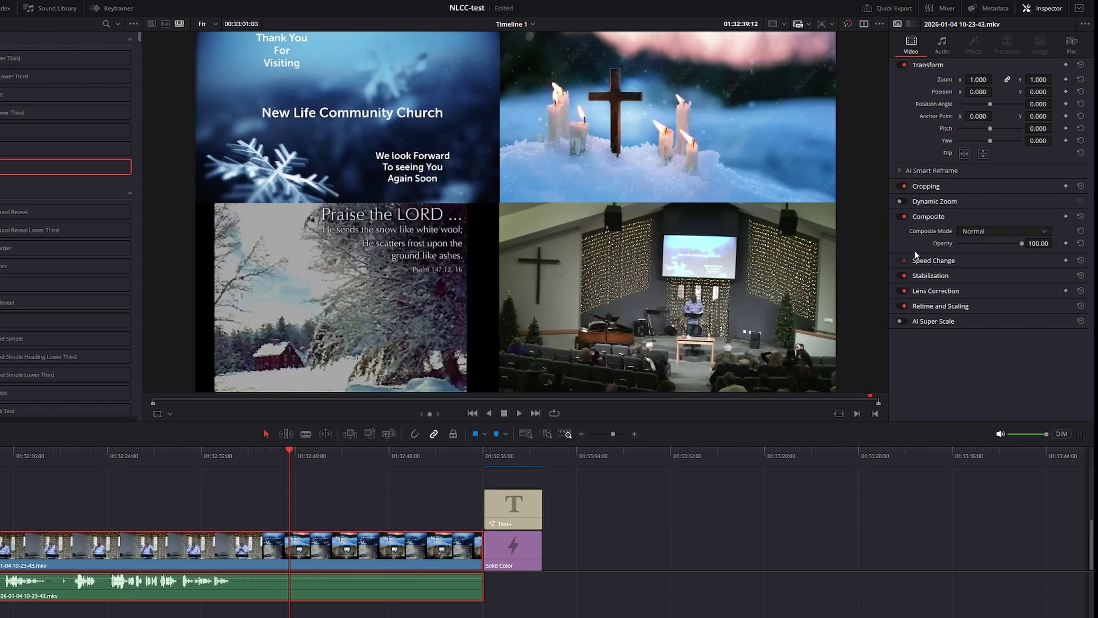
click(944, 48)
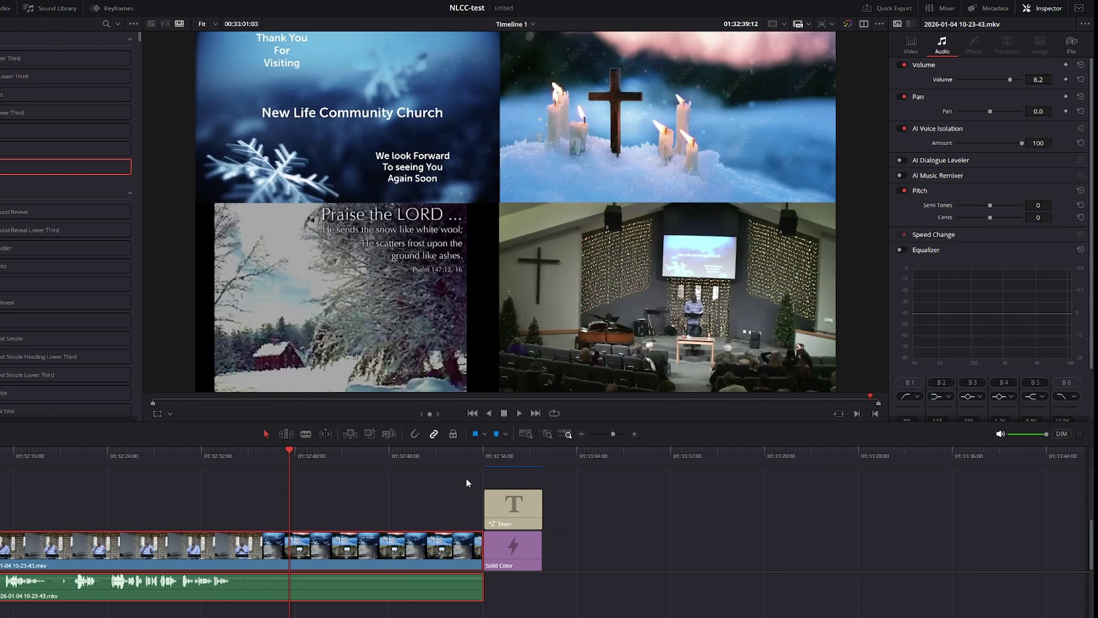
drag(291, 449, 249, 472)
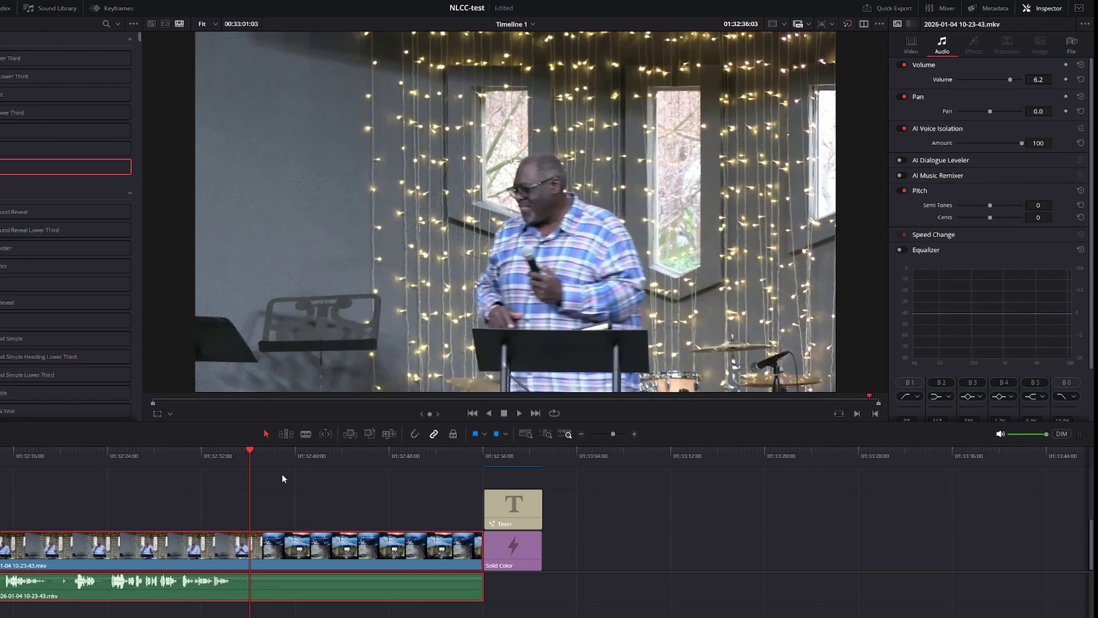
drag(250, 448, 299, 470)
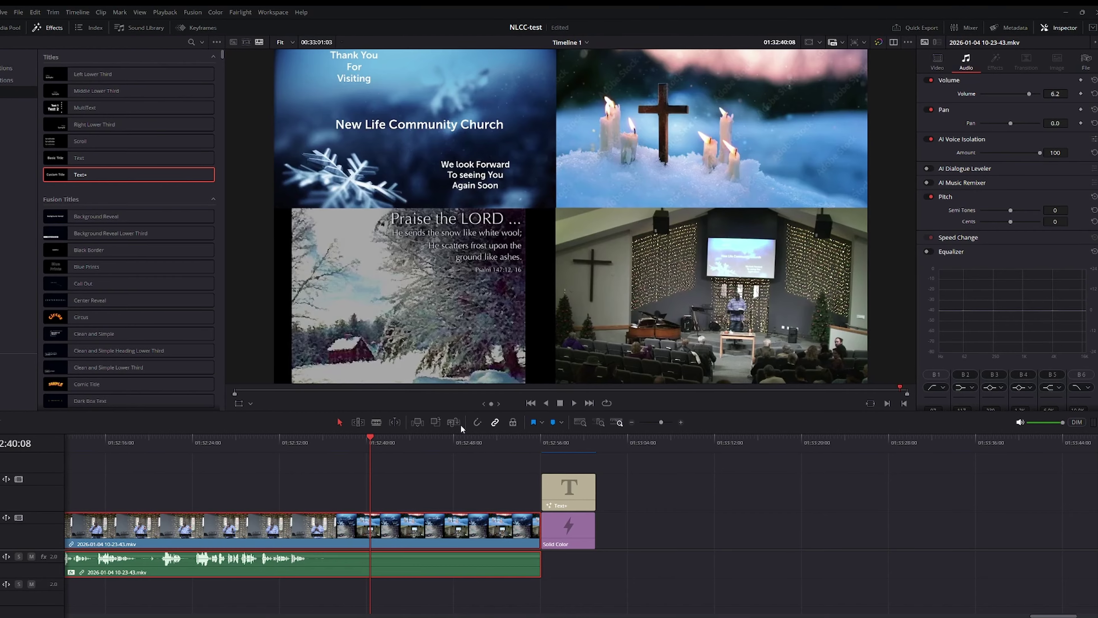
drag(377, 437, 334, 438)
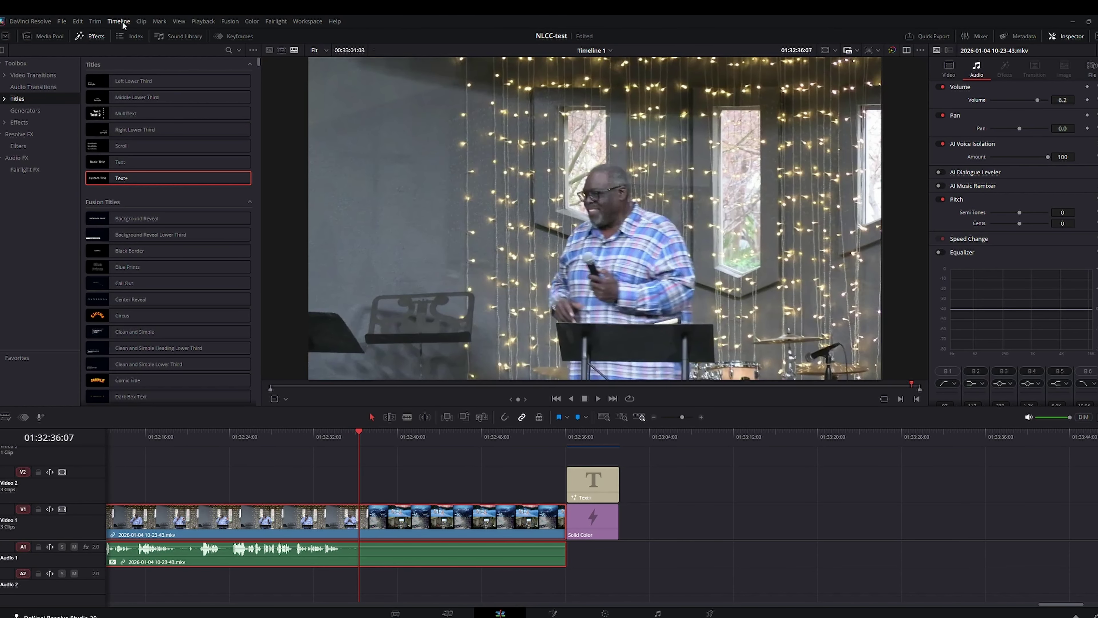
Create subtitles from the timeline audio with Auto language, Subtitle Default preset and 42 characters per line, and preview them over the speaker's closing words
click(122, 22)
mouse_move(136, 110)
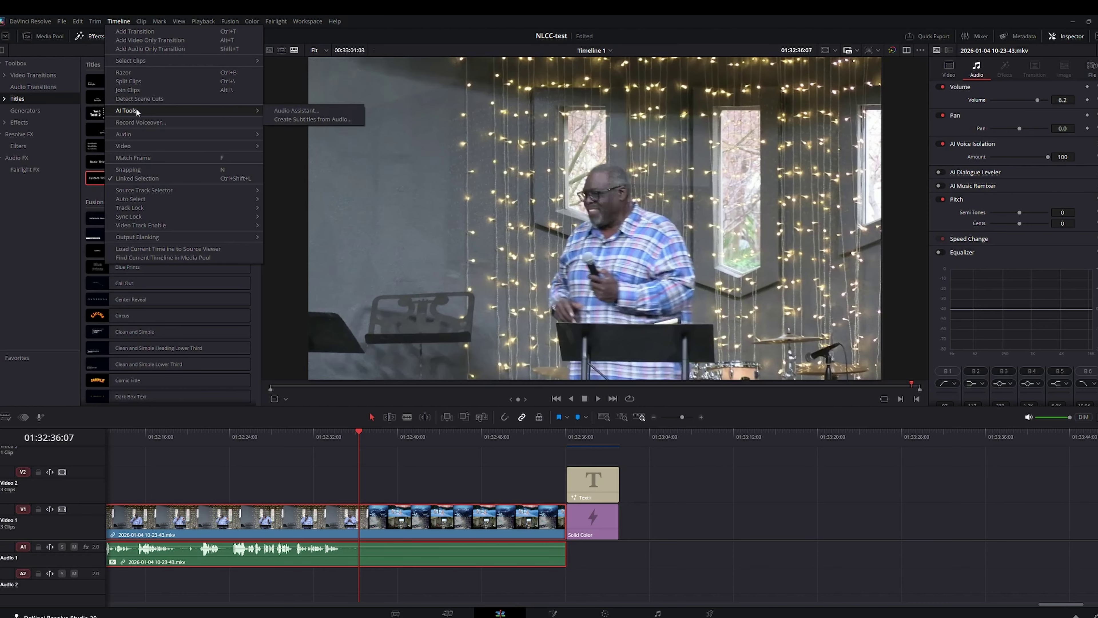
click(296, 118)
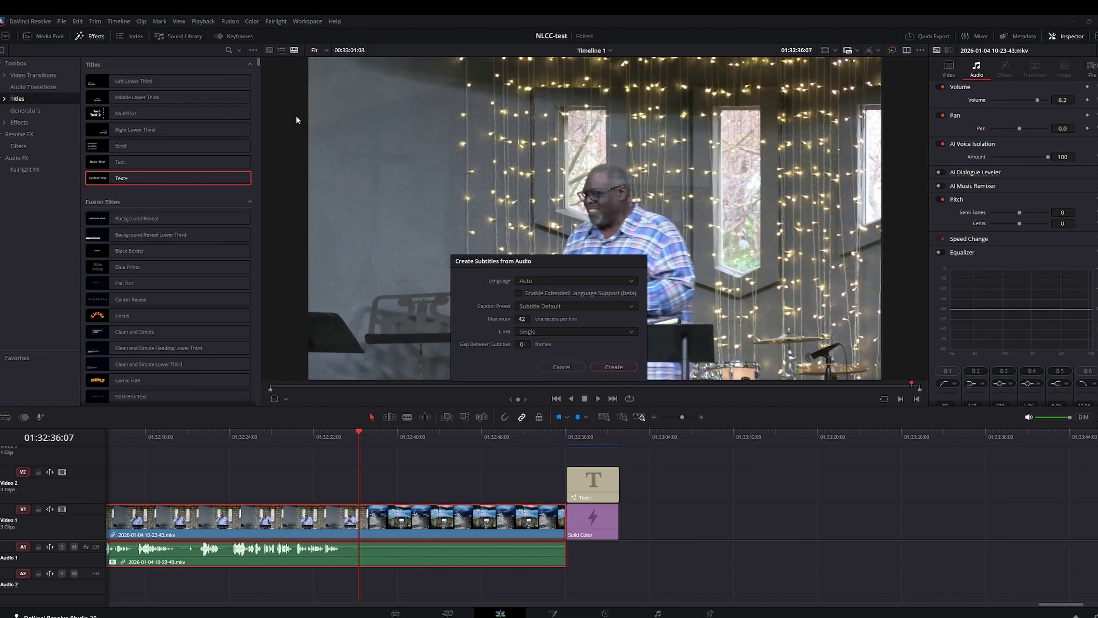
click(605, 366)
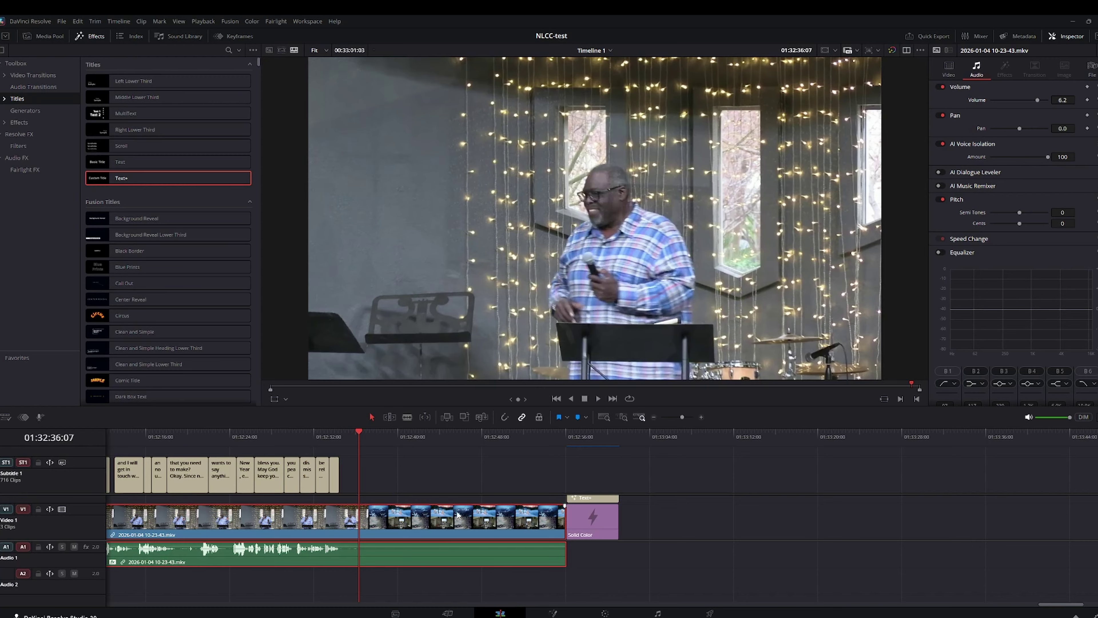
drag(358, 434, 269, 434)
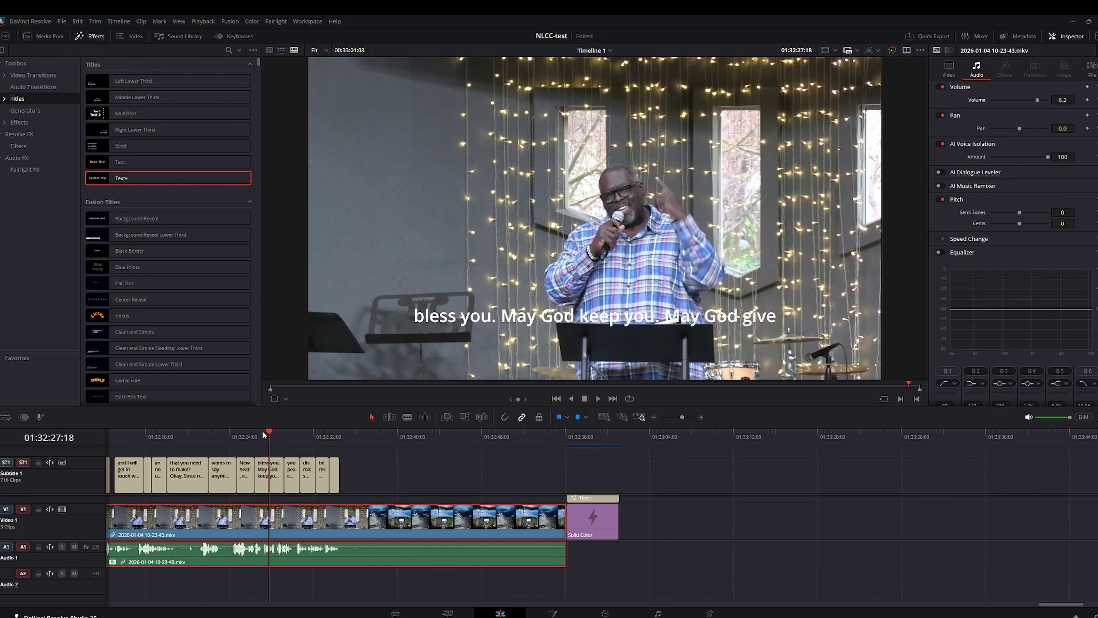
drag(263, 433, 135, 442)
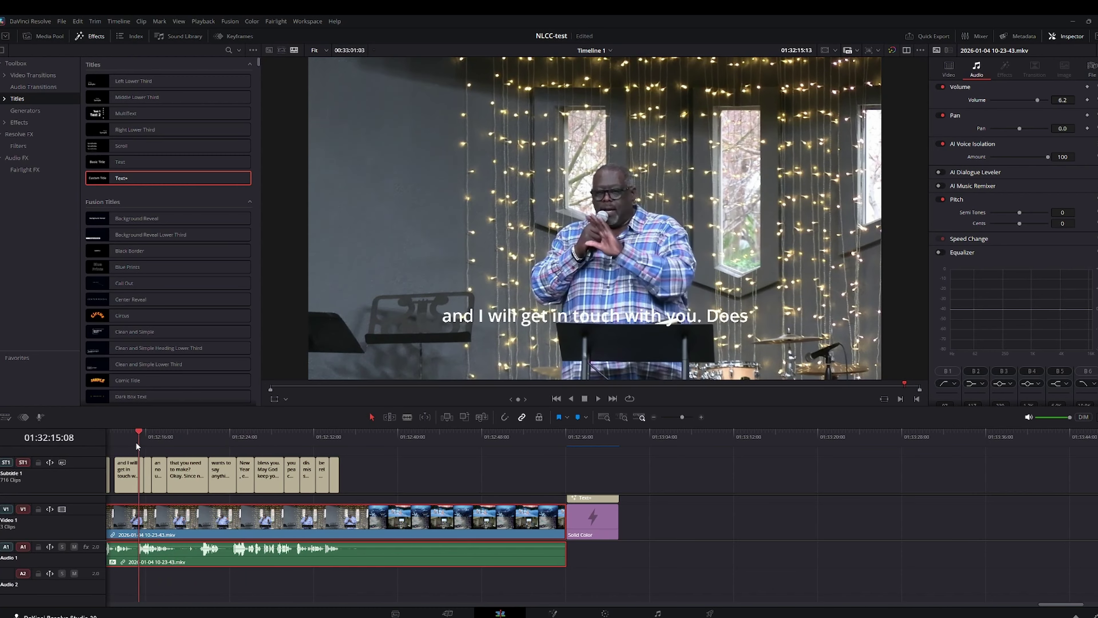